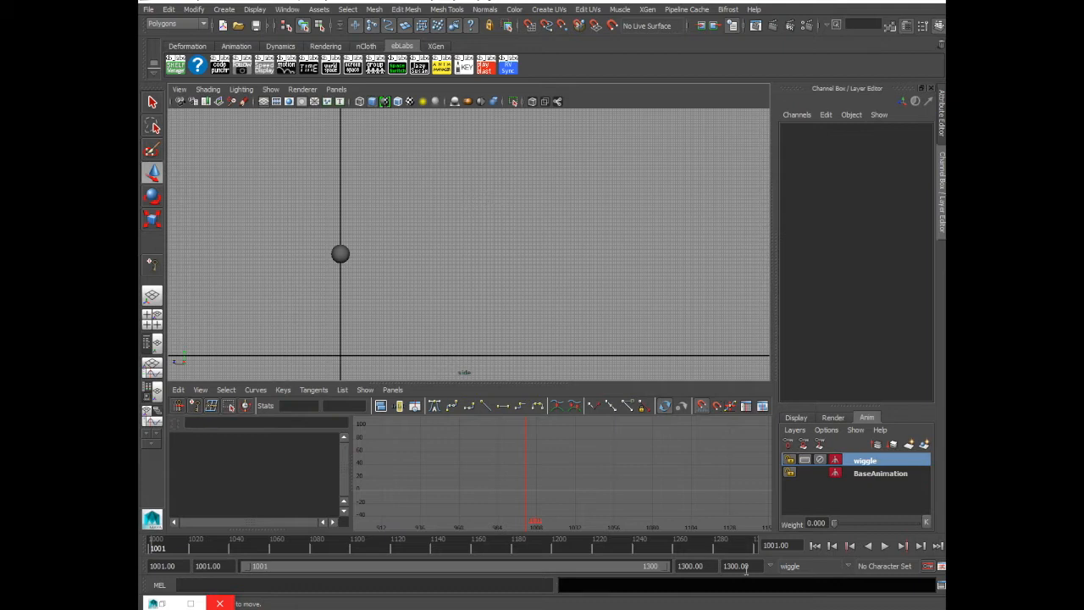
Preview the ball's bounce with the BaseAnimation layer active, briefly toggling the stairs display layer on and off
left_click(881, 472)
left_click(796, 418)
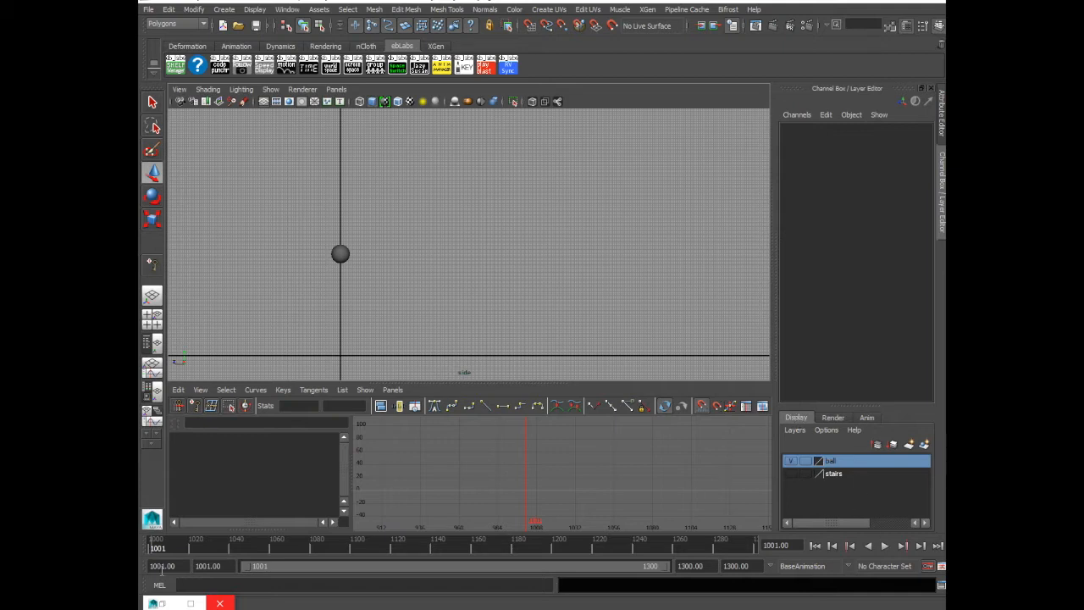
left_click(885, 546)
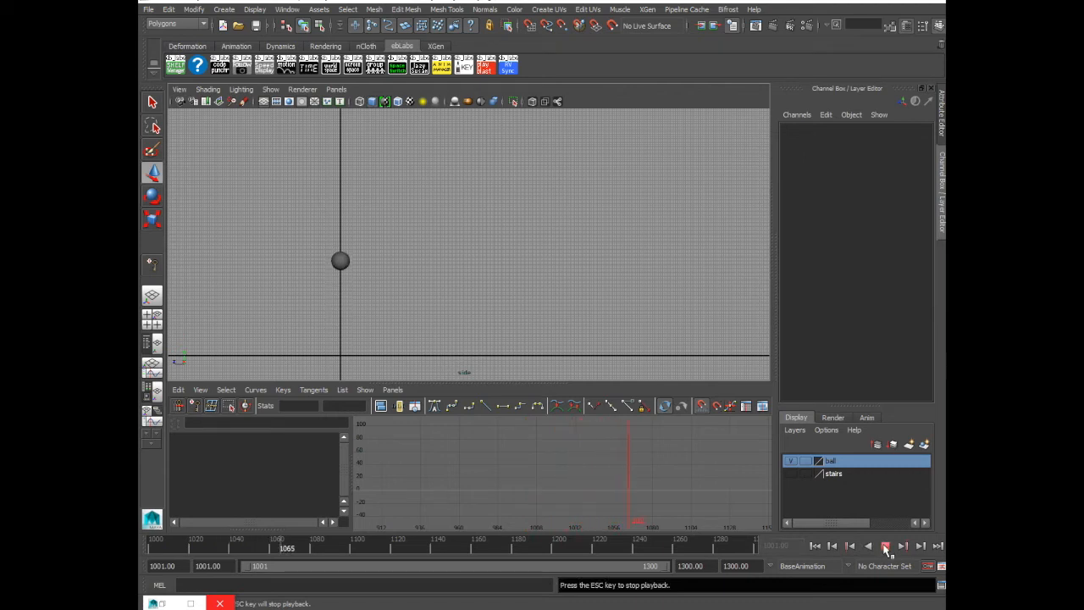
left_click(885, 546)
left_click(790, 473)
left_click_drag(172, 557, 157, 551)
left_click(790, 474)
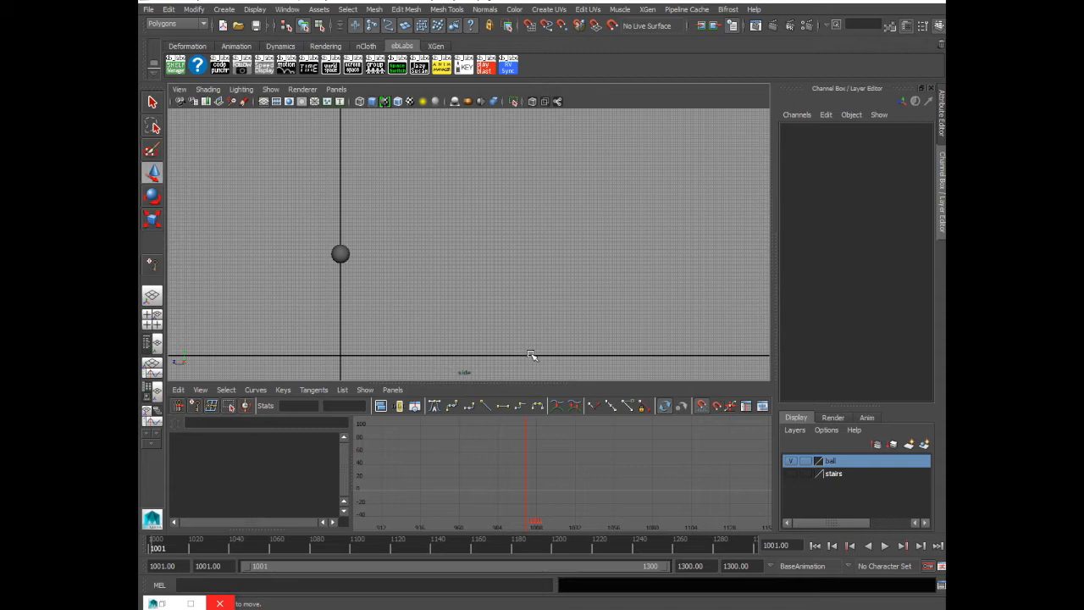
Select the ball and review its bounce alongside its BaseAnimation curves
left_click_drag(296, 228, 364, 277)
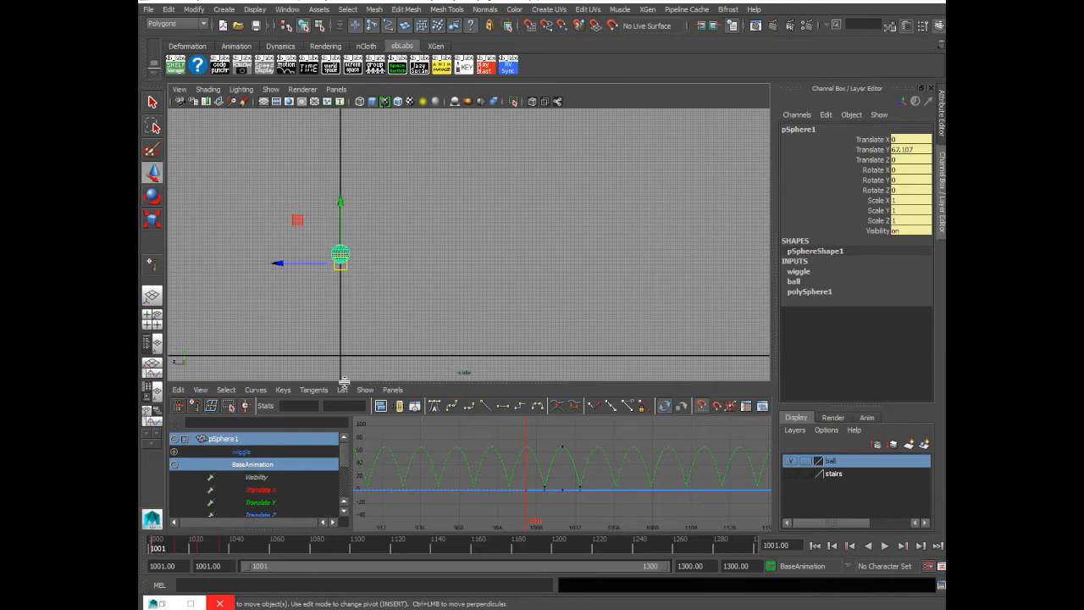
key("alt+v")
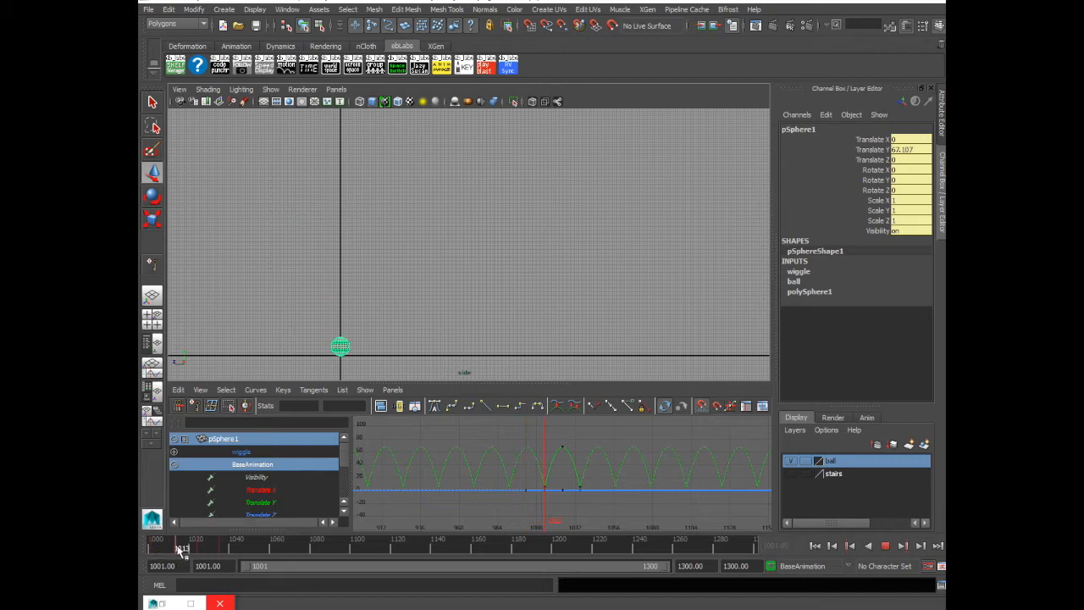
key("alt+v")
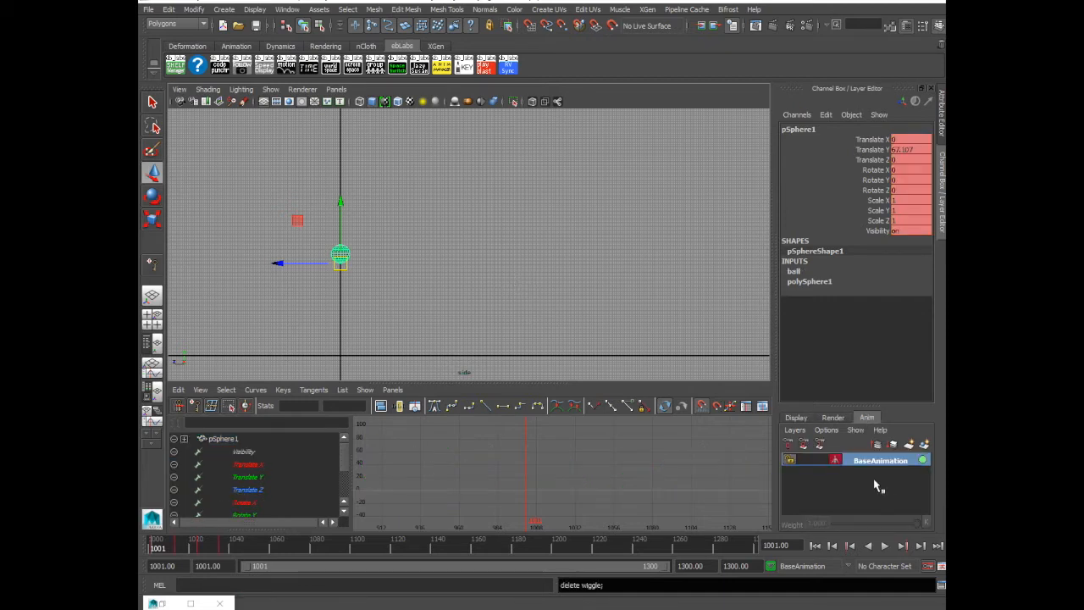
Select the BaseAnimation layer and examine the ball's Translate curves in the graph while scrubbing through the bounce
left_click(876, 484)
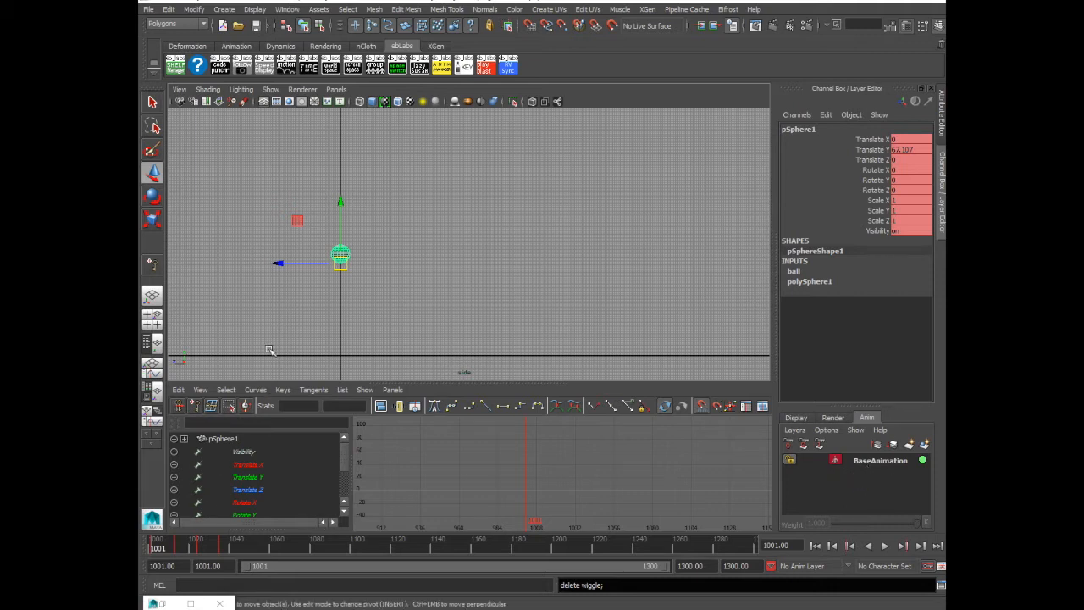
left_click(885, 461)
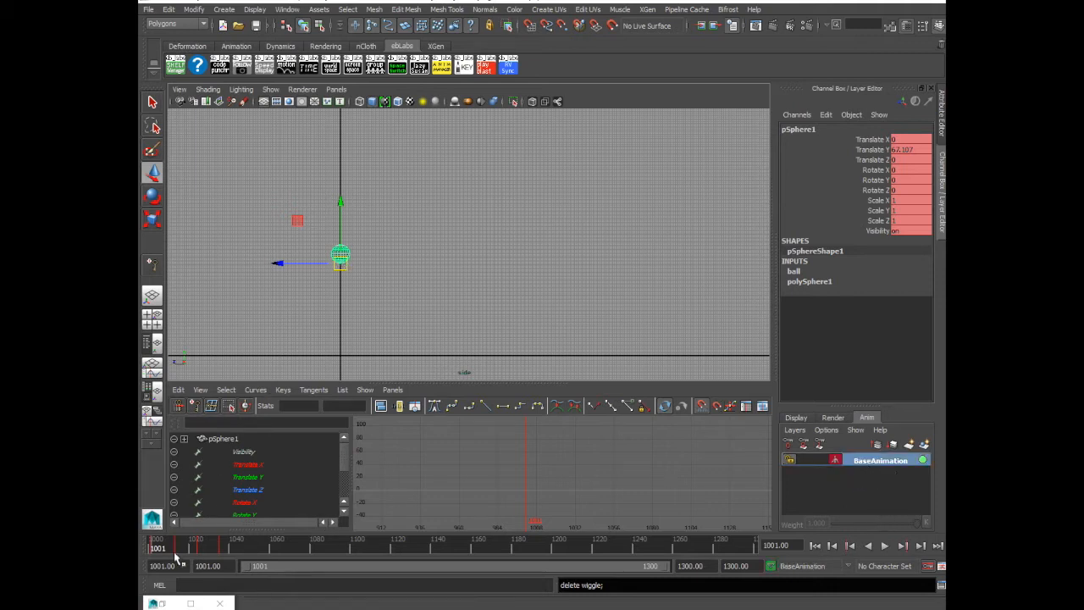
left_click_drag(241, 472, 254, 508)
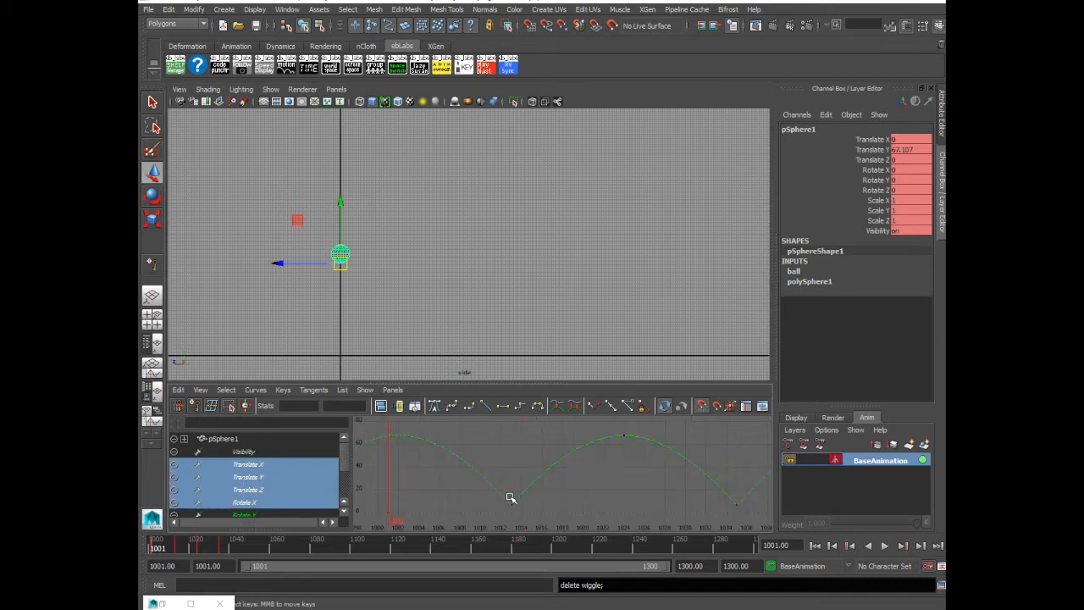
key("alt+v")
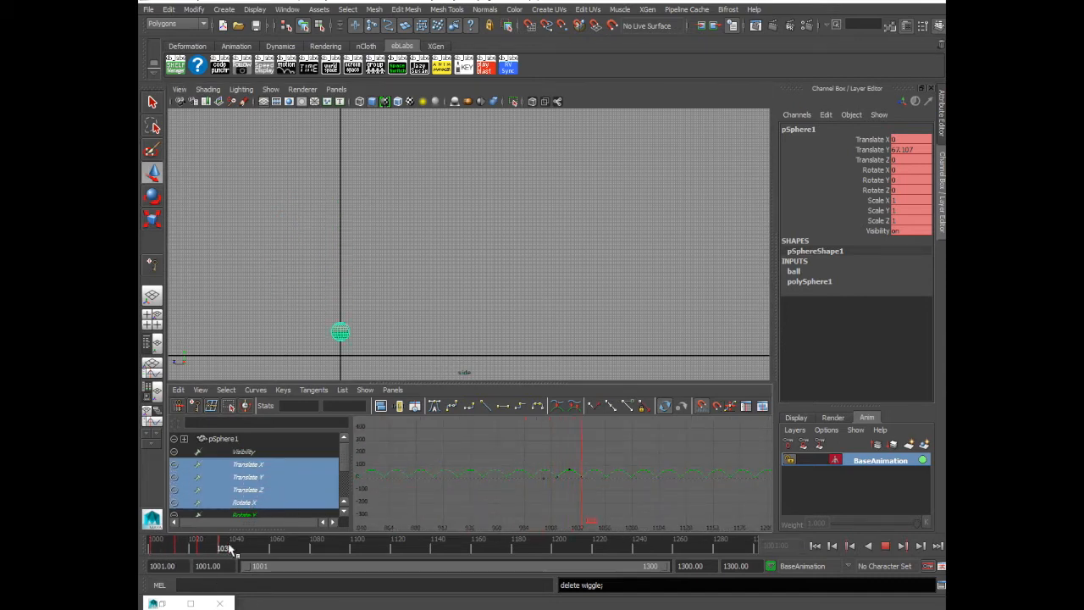
key("alt+v")
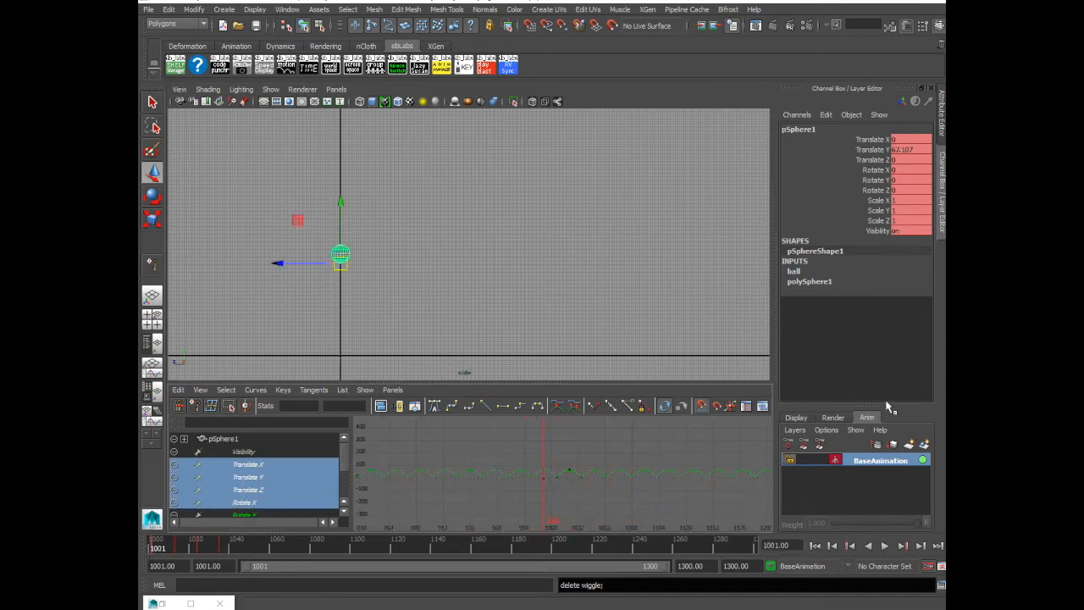
Create an animation layer from the selected ball and name it wiggle
left_click(926, 447)
double_click(875, 459)
type("wi")
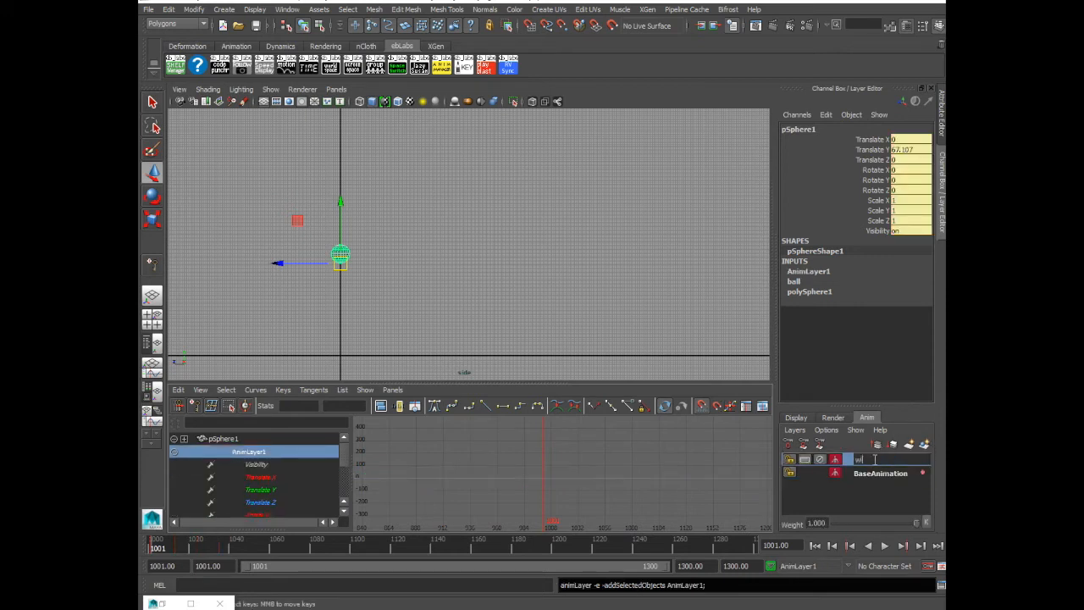
type("ggle")
key("Return")
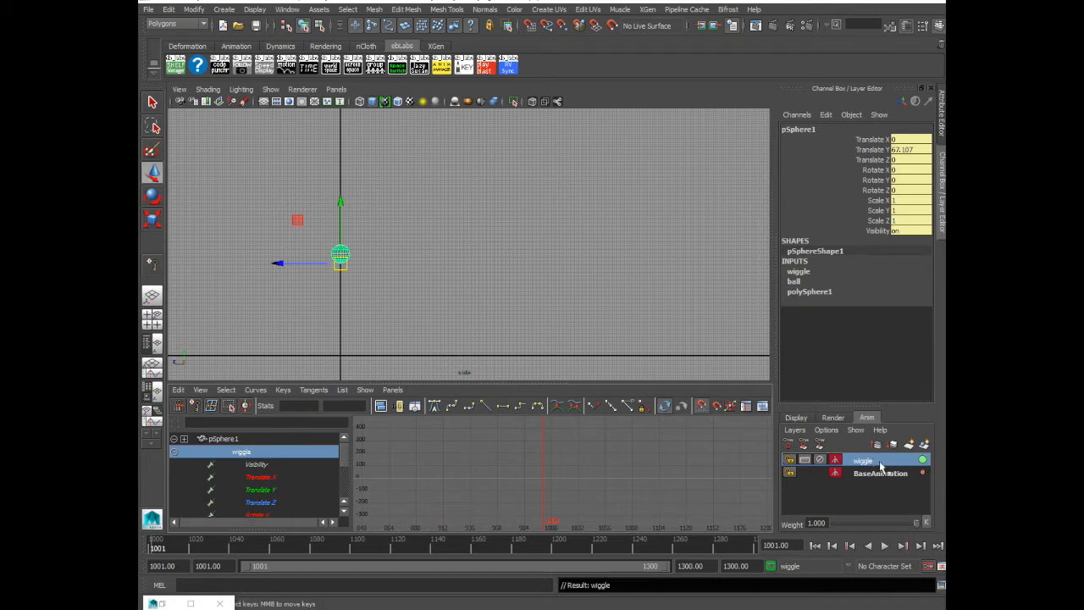
Set the wiggle animation layer's mode to Override
right_click(879, 460)
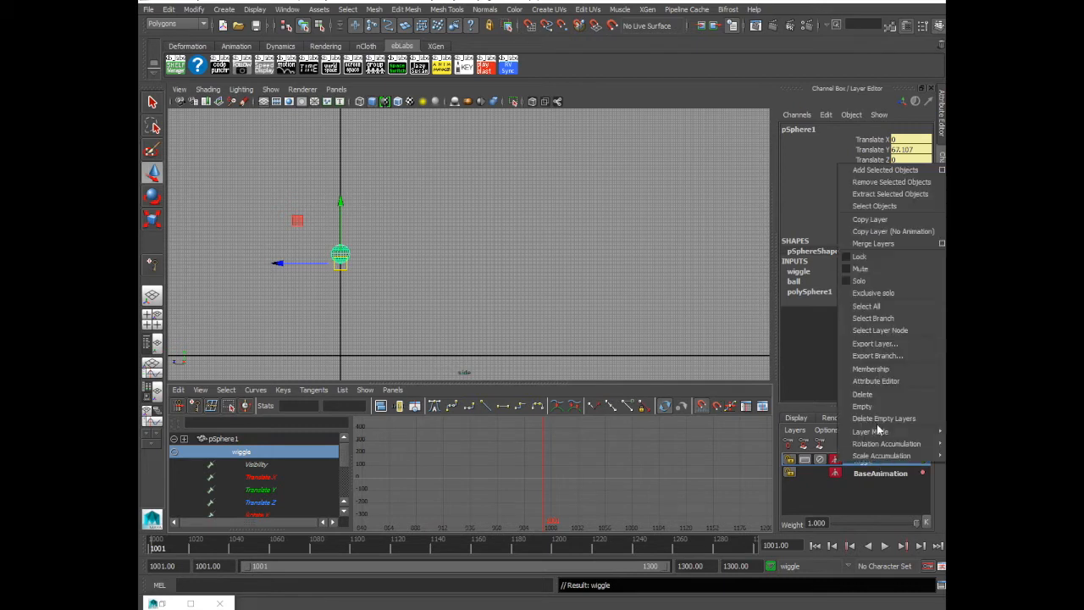
mouse_move(878, 431)
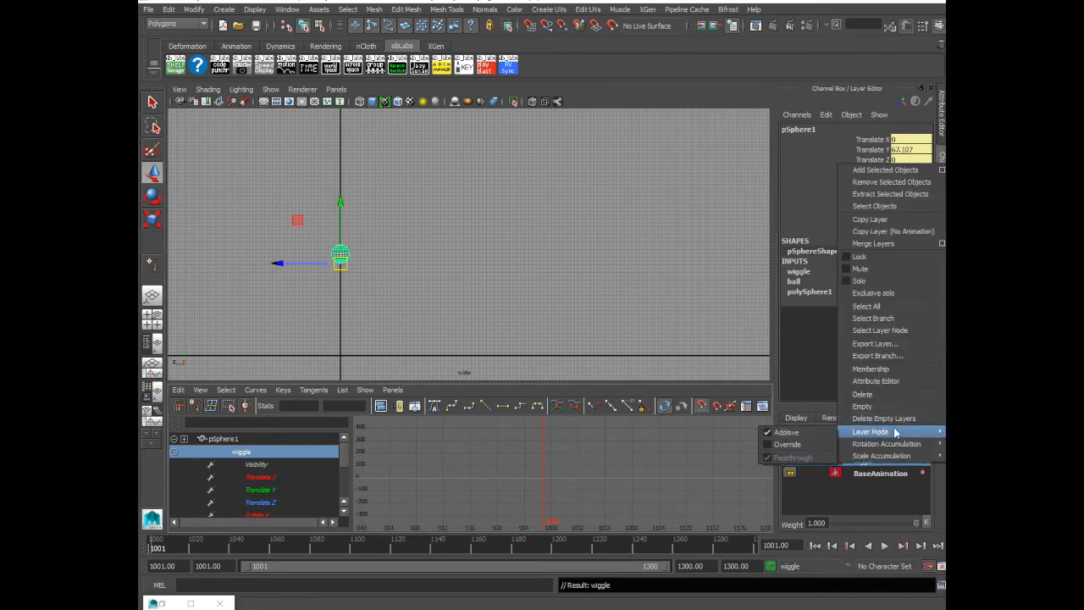
left_click(807, 442)
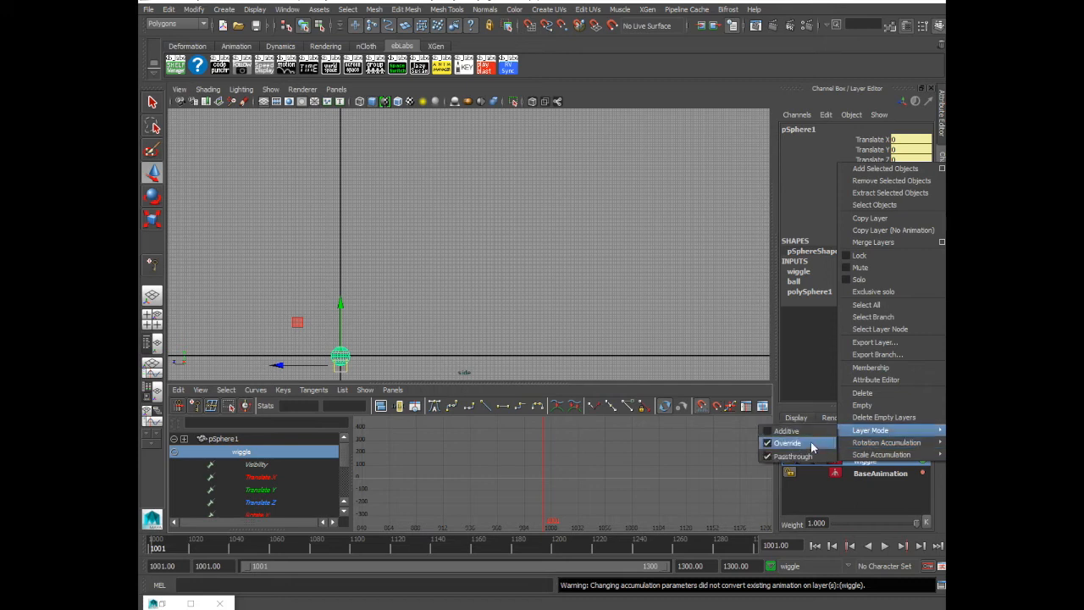
left_click(693, 464)
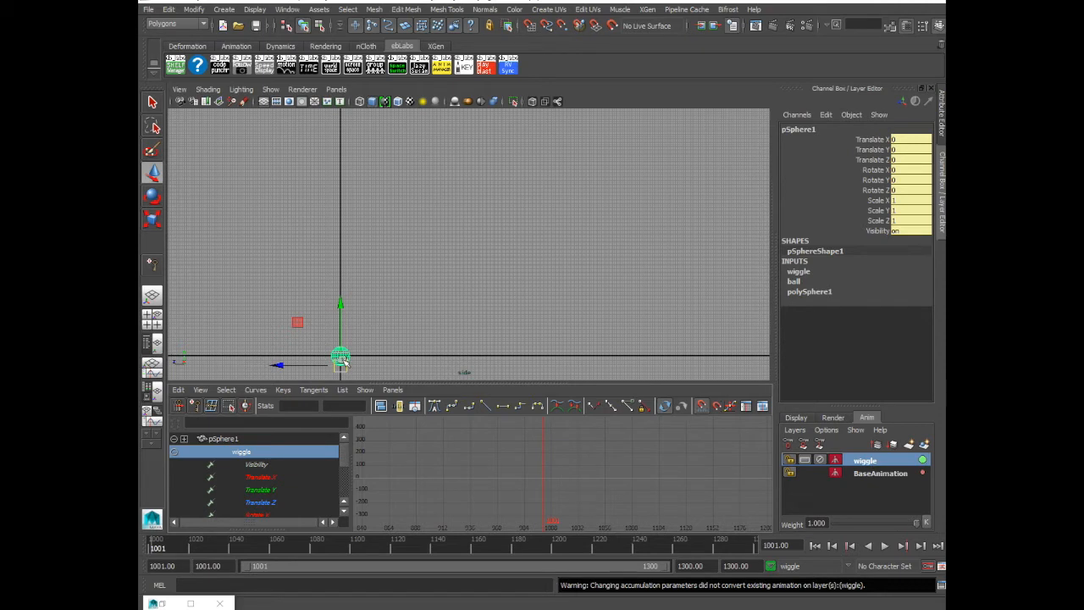
Preview the ball with the override layer active, check the BaseAnimation curves, and reselect the wiggle layer
key("alt+v")
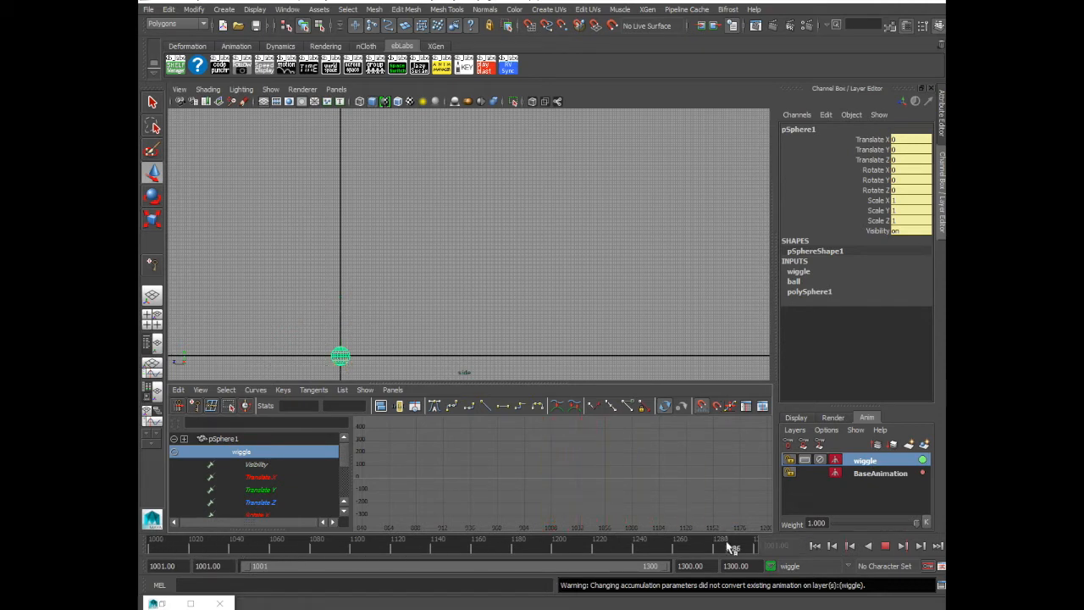
key("alt+v")
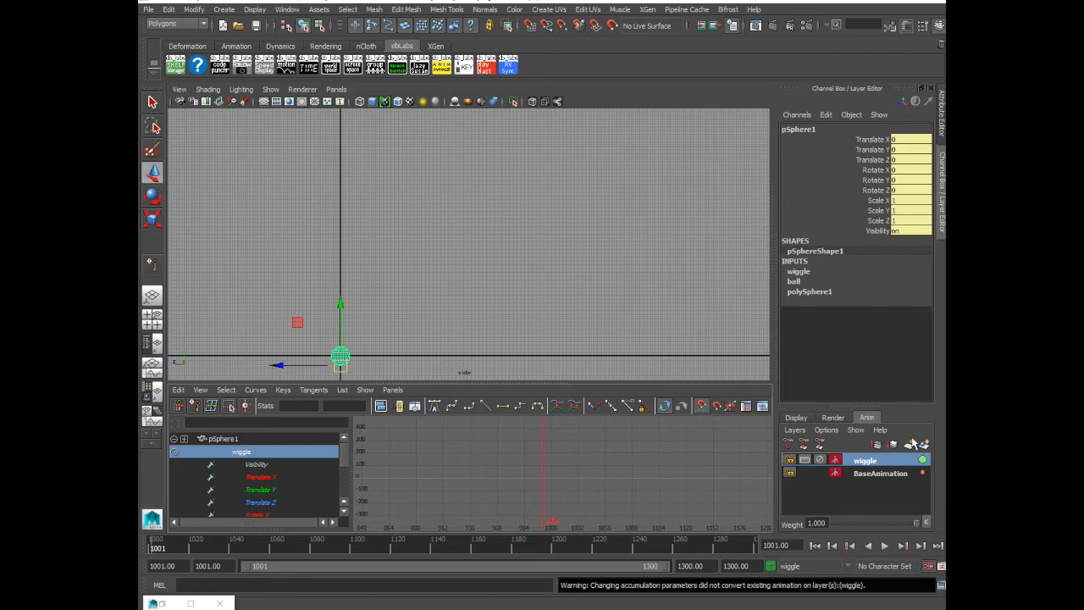
left_click(878, 473)
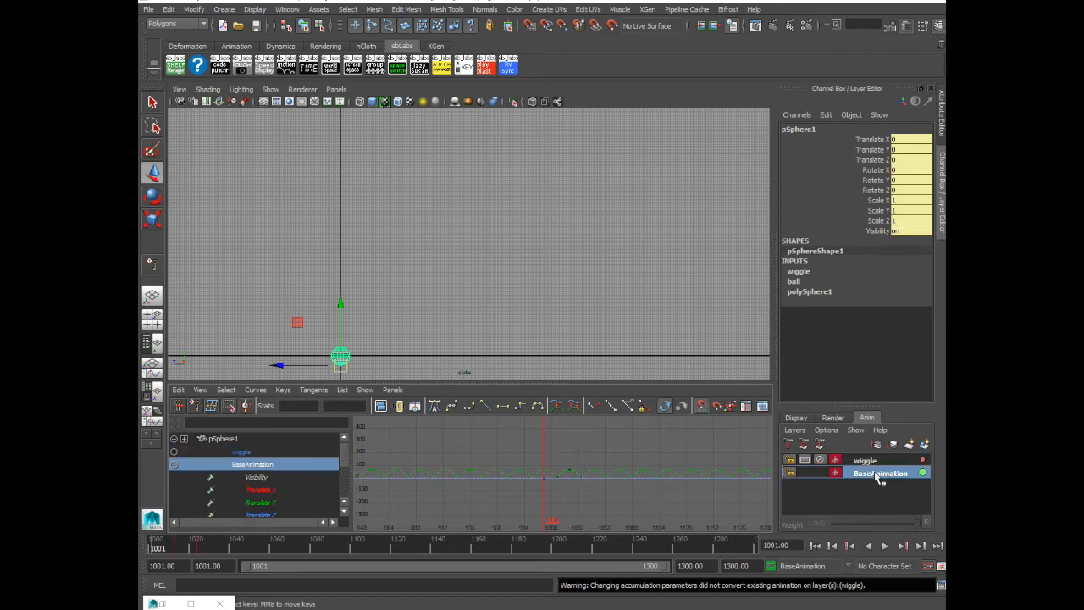
mouse_move(158, 549)
left_mouse_down()
mouse_move(181, 547)
mouse_move(154, 545)
left_mouse_up()
left_click(872, 461)
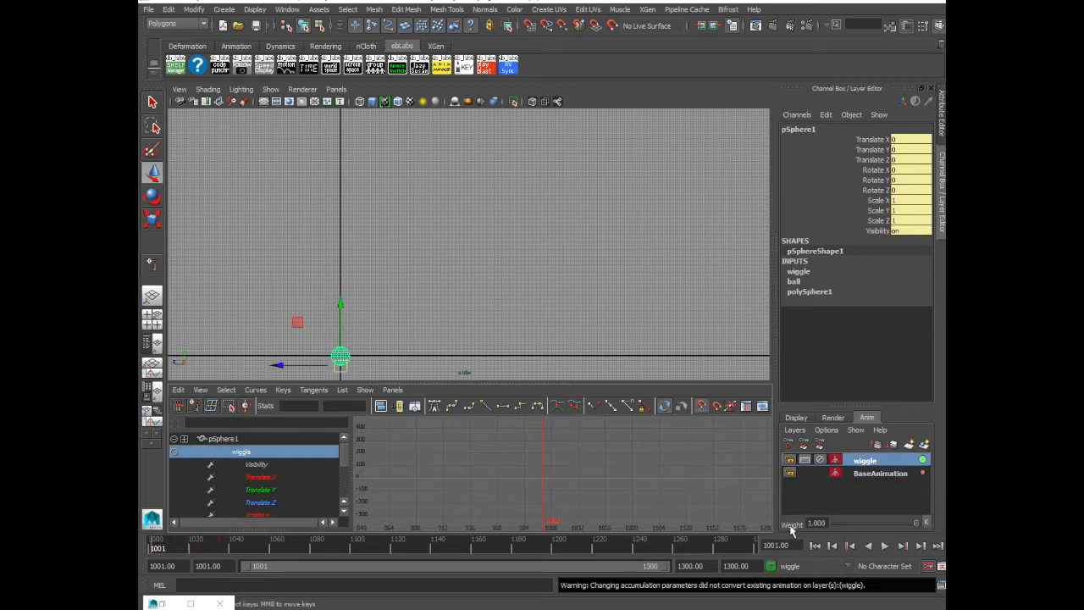
Try the wiggle layer at weight 0 and at weight 0.415, previewing the ball's bounce at each setting
left_click_drag(913, 525, 834, 527)
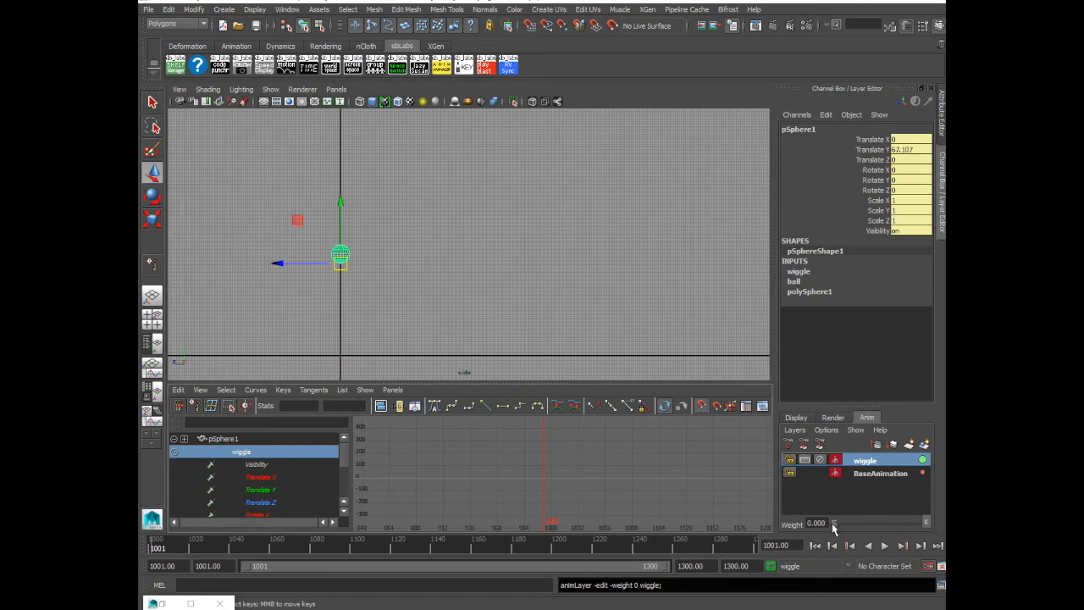
mouse_move(159, 548)
left_mouse_down()
mouse_move(445, 552)
mouse_move(157, 549)
left_mouse_up()
left_click_drag(835, 524, 867, 524)
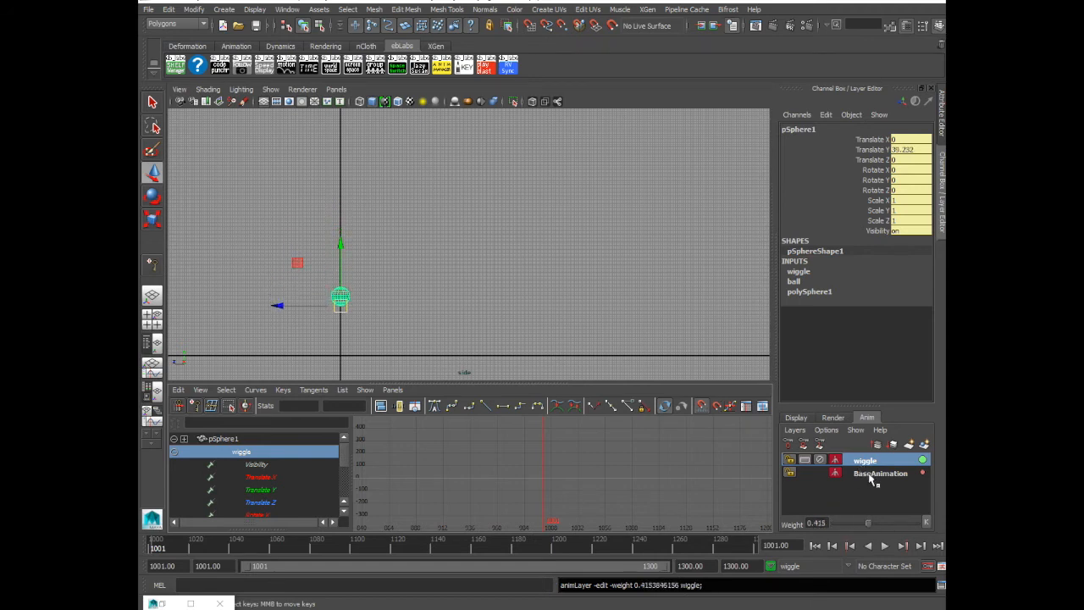
key("alt+v")
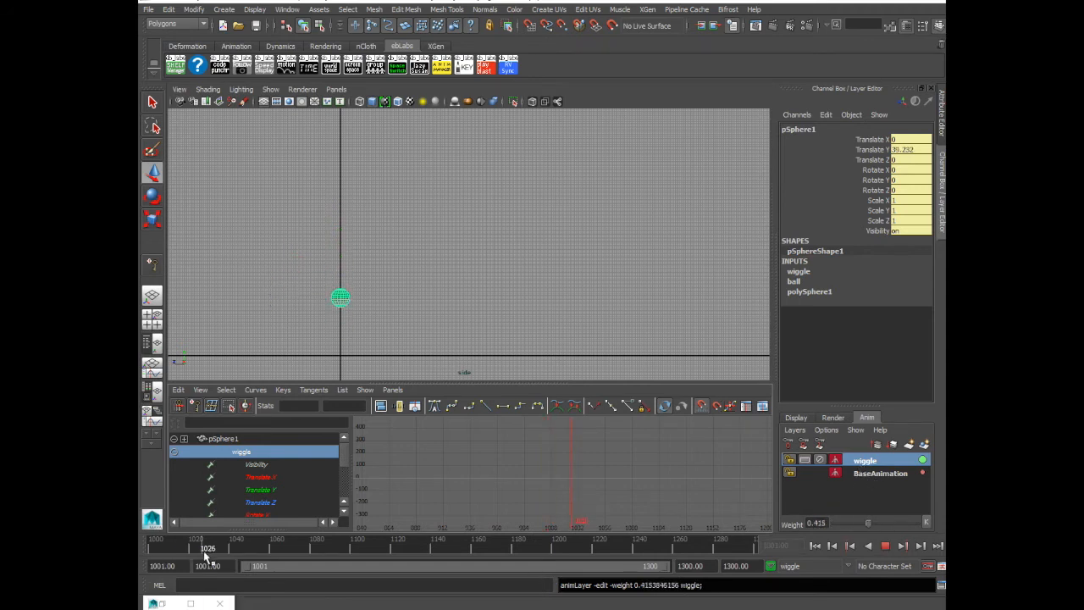
key("alt+v")
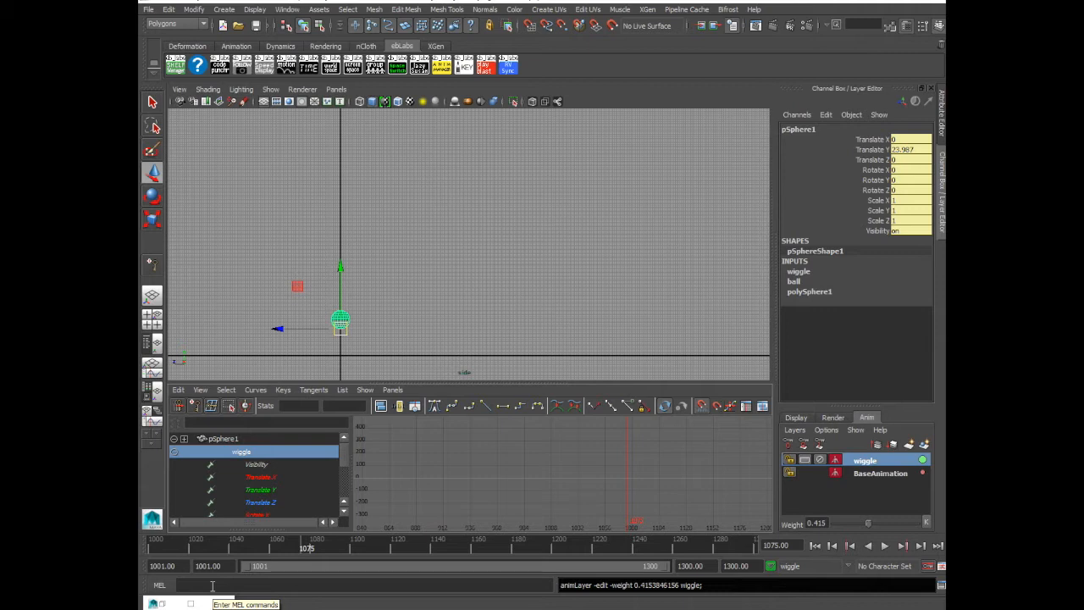
left_click_drag(305, 546, 148, 547)
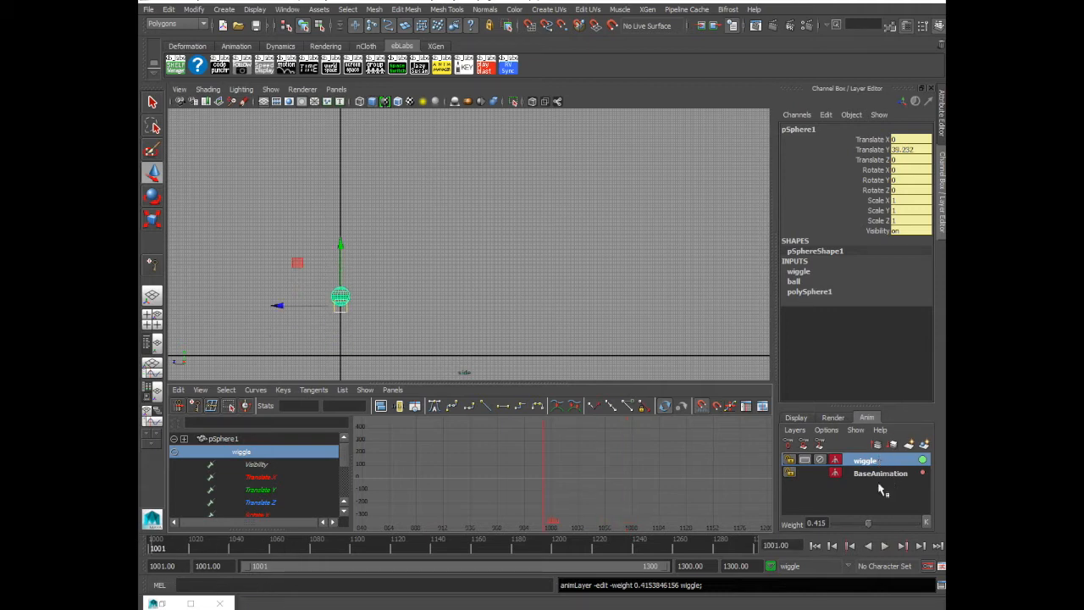
Set the wiggle layer's weight to 0 and key the ball on that layer at frames 1013, 1024 and 1035
left_click_drag(868, 522, 835, 524)
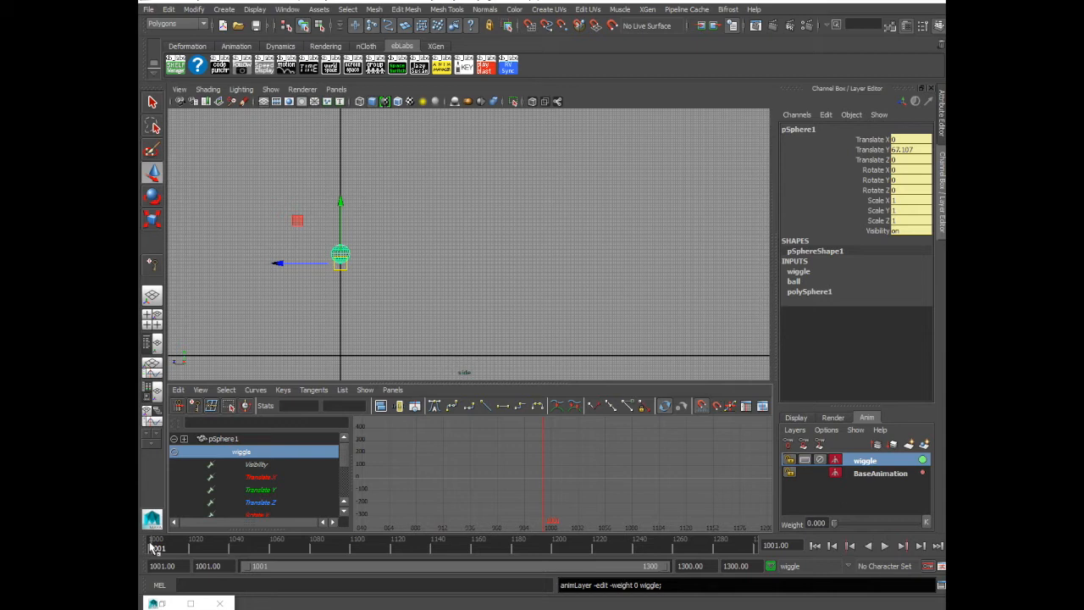
key("alt+v")
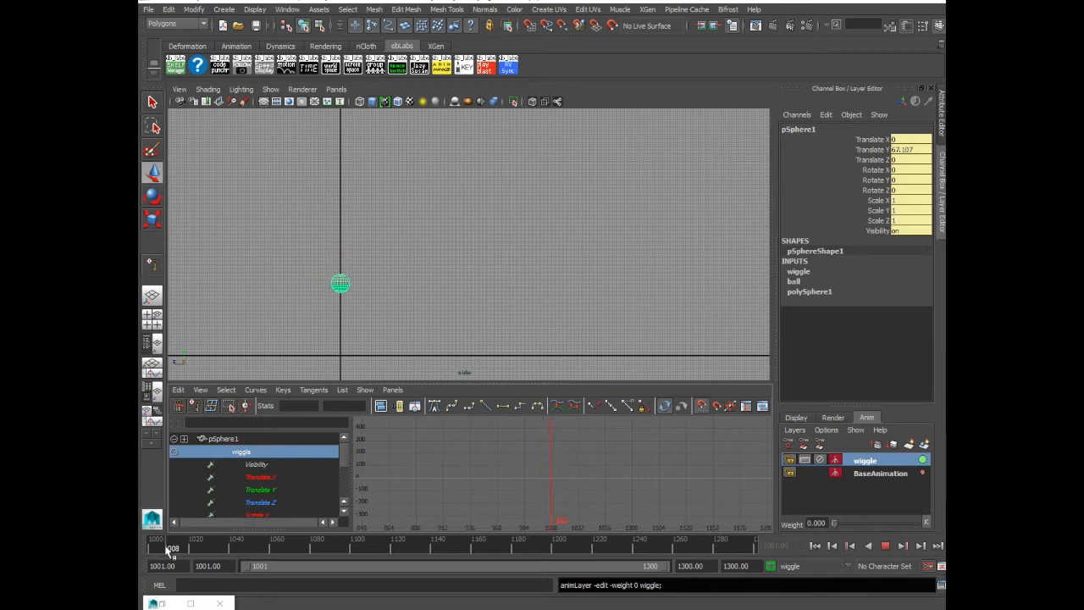
key("alt+v")
key("s")
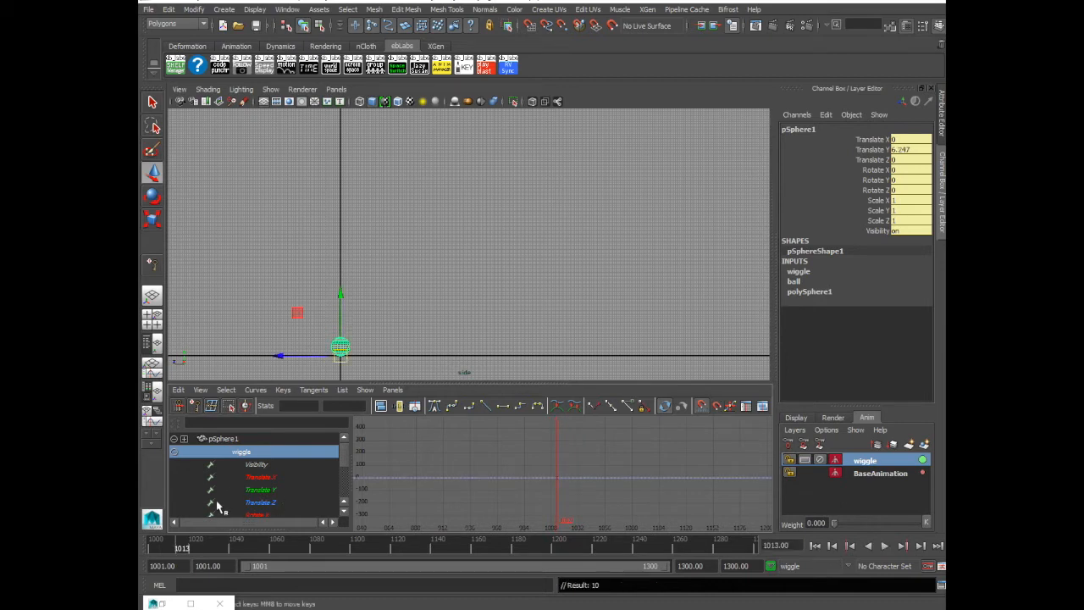
key("alt+v")
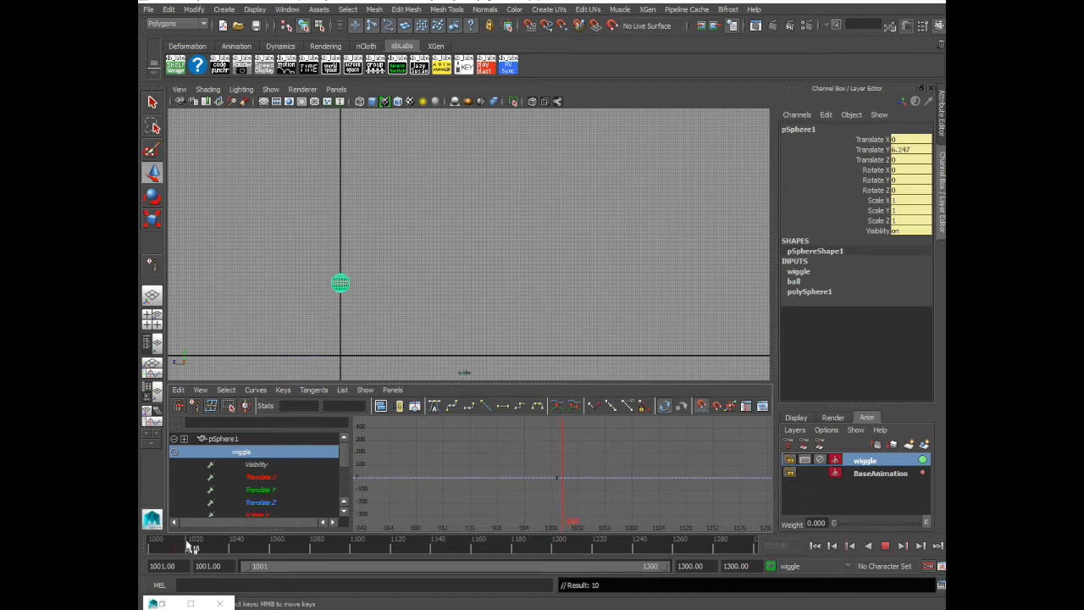
key("alt+v")
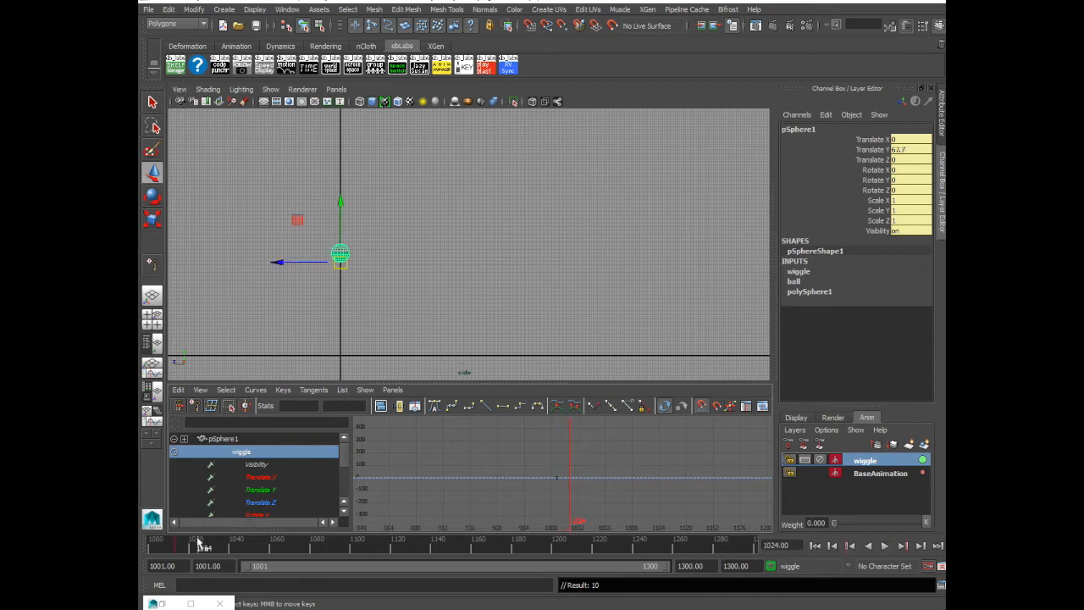
left_click_drag(203, 549, 226, 549)
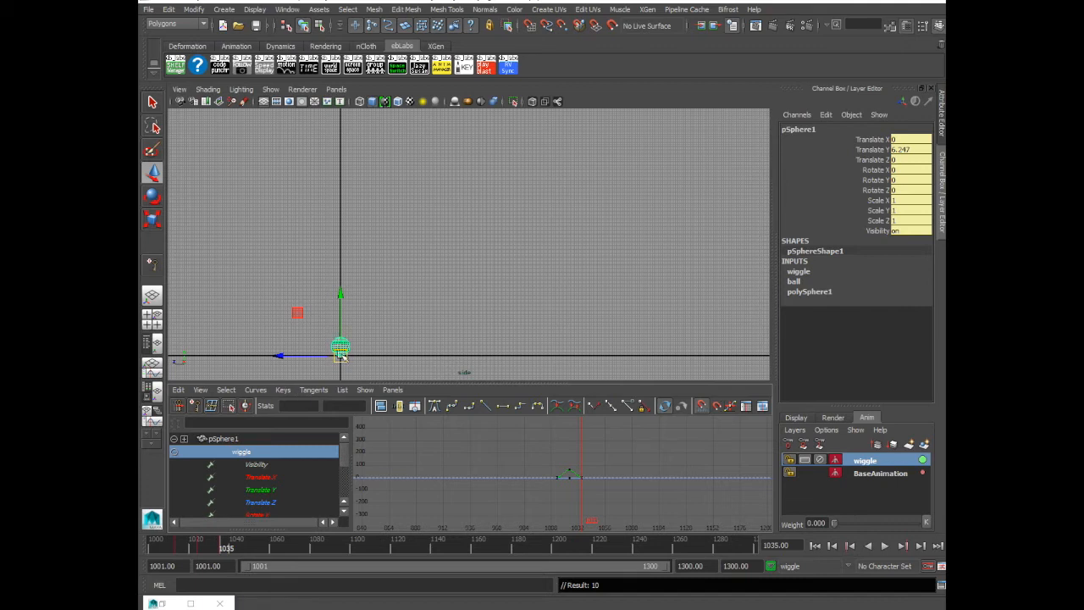
Review the ball's motion across the keyed frames 1013 to 1035 and set the wiggle layer's weight to 1
left_click(177, 548)
key("alt+v")
left_click_drag(177, 548, 222, 547)
left_click_drag(836, 526, 914, 524)
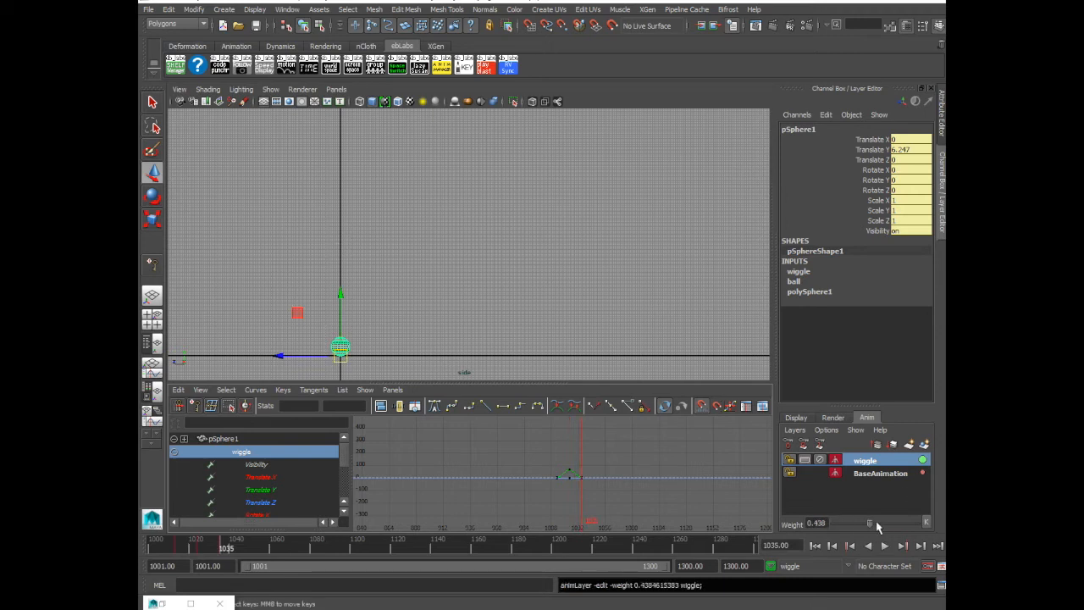
At frame 1024, lower the ball to a Translate Y of about 38.1 on the wiggle layer and review the reduced bounce
left_click(197, 548)
left_click_drag(338, 201, 338, 246)
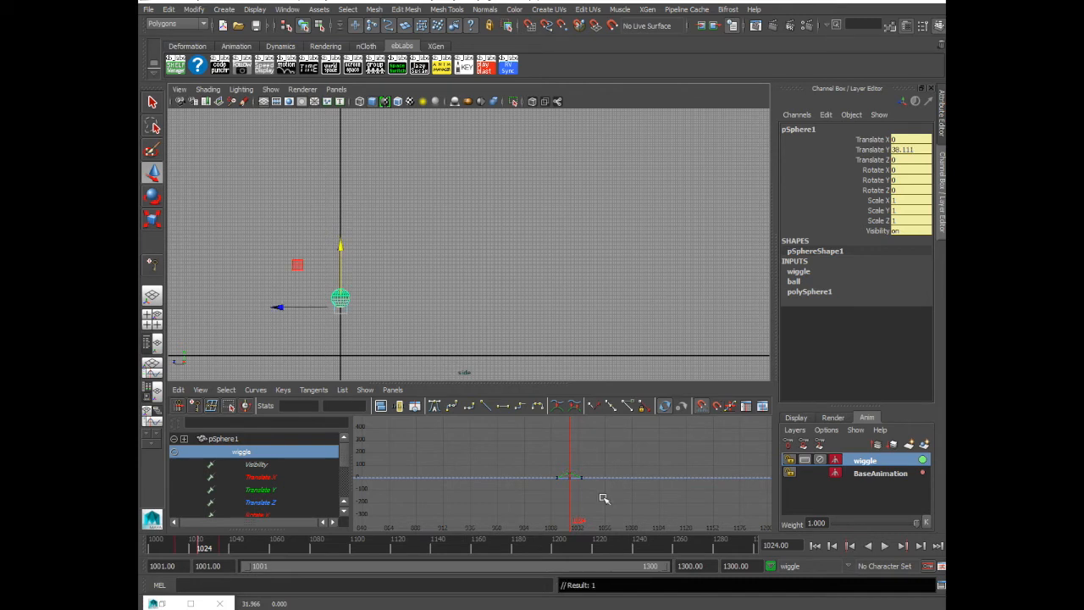
left_click(181, 548)
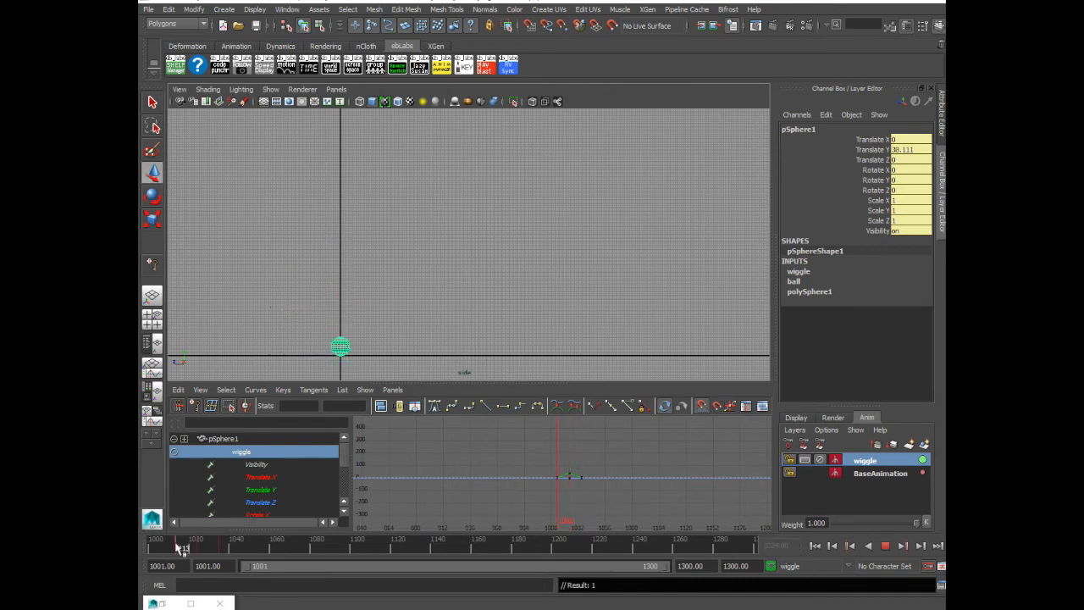
Make the wiggle layer's Translate Y curve cycle before its first key and after its last key
left_click(270, 490)
key("f")
left_click_drag(450, 477, 674, 518)
middle_click_drag(594, 503, 592, 474, "shift")
left_click_drag(544, 428, 585, 469)
mouse_move(180, 547)
left_mouse_down()
mouse_move(240, 539)
mouse_move(181, 545)
left_mouse_up()
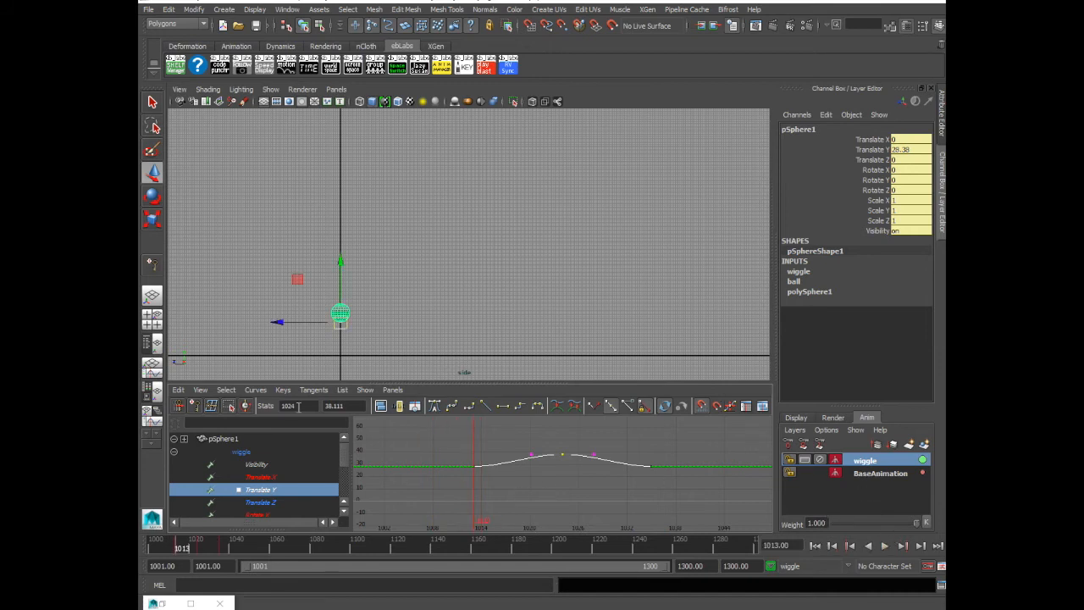
left_click(255, 390)
mouse_move(279, 145)
left_click(380, 157)
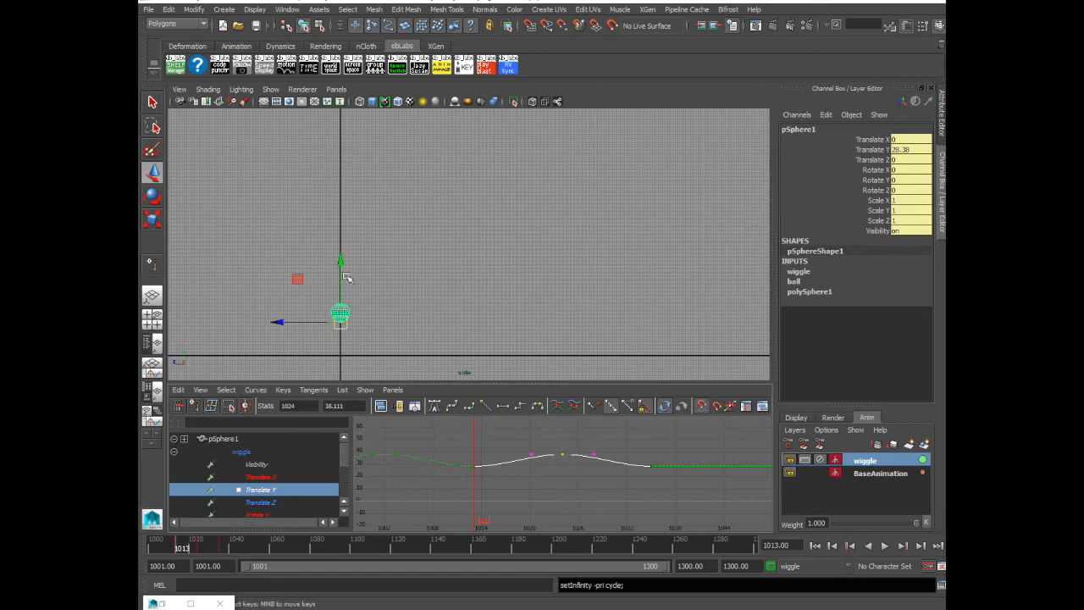
left_click(255, 390)
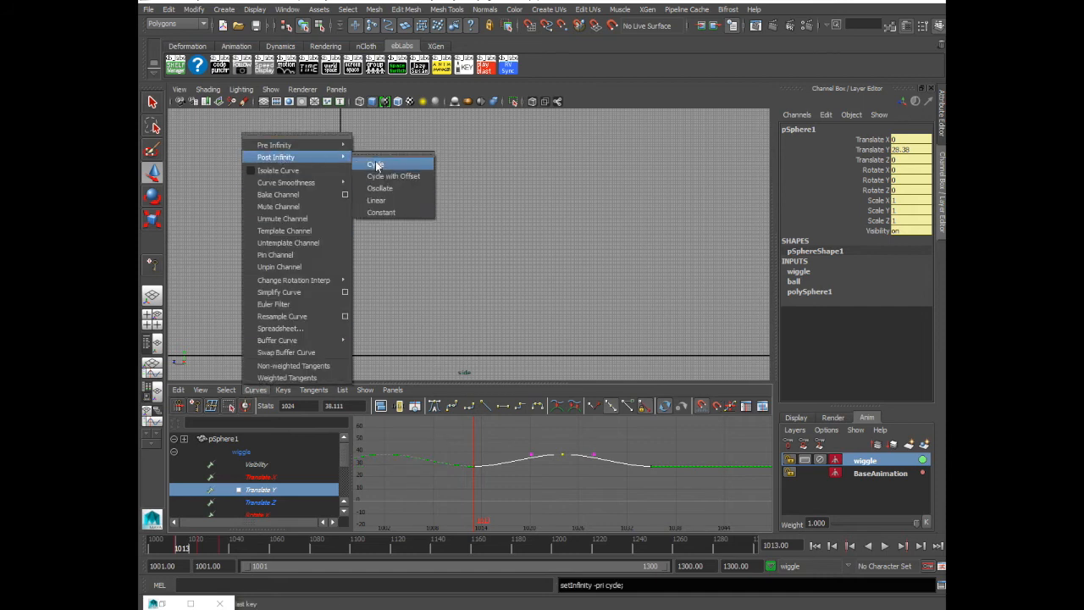
left_click(375, 153)
scroll(669, 496, "down", 4)
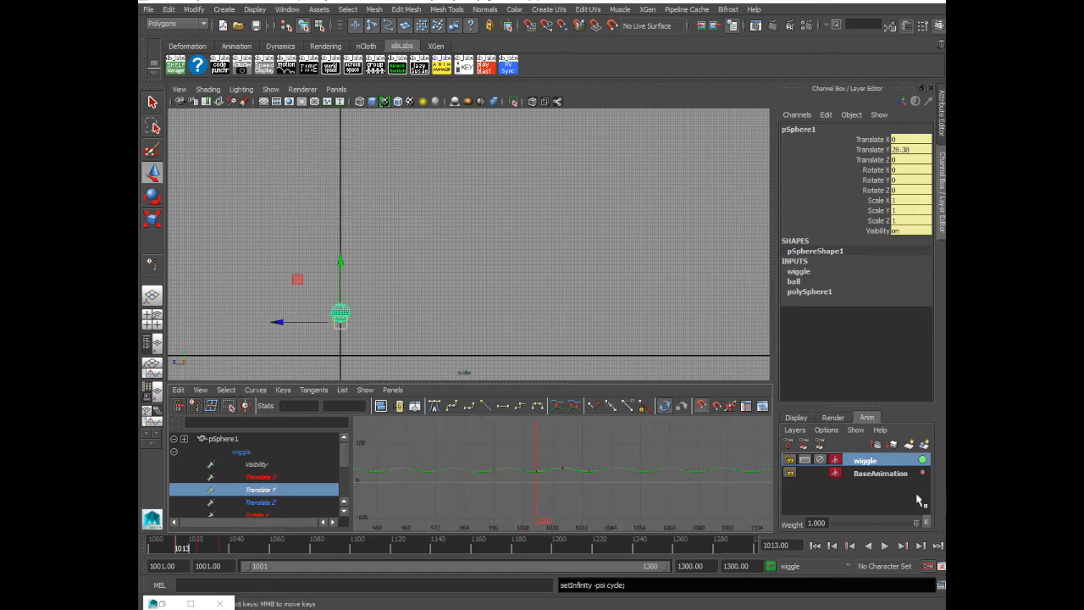
Examine the BaseAnimation layer's Translate Y curve and return to the wiggle layer's curves
left_click(878, 473)
left_click(273, 502)
key("f")
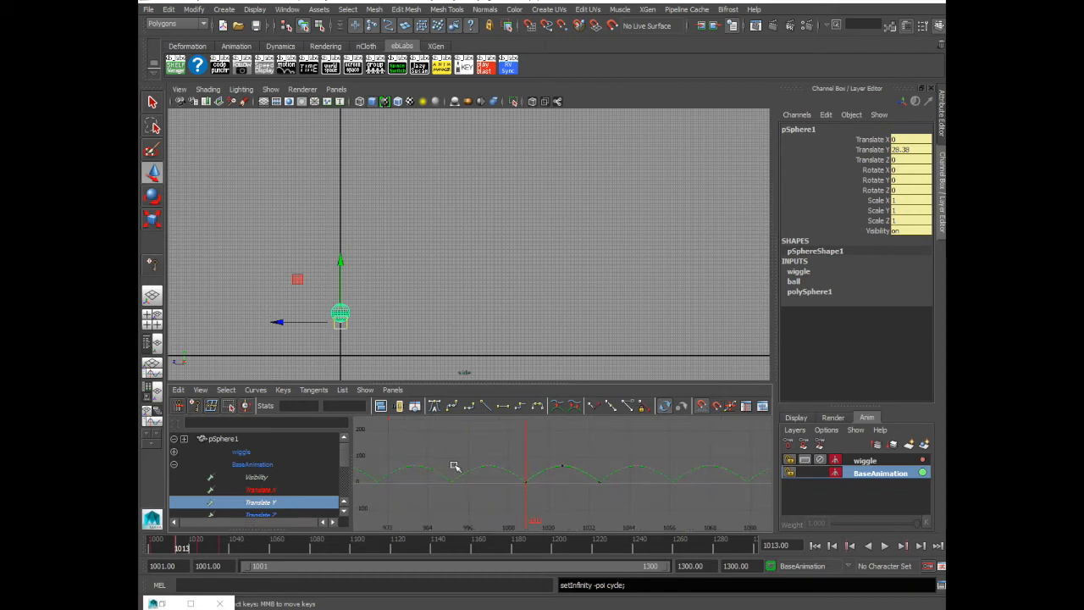
left_click(888, 463)
key("f")
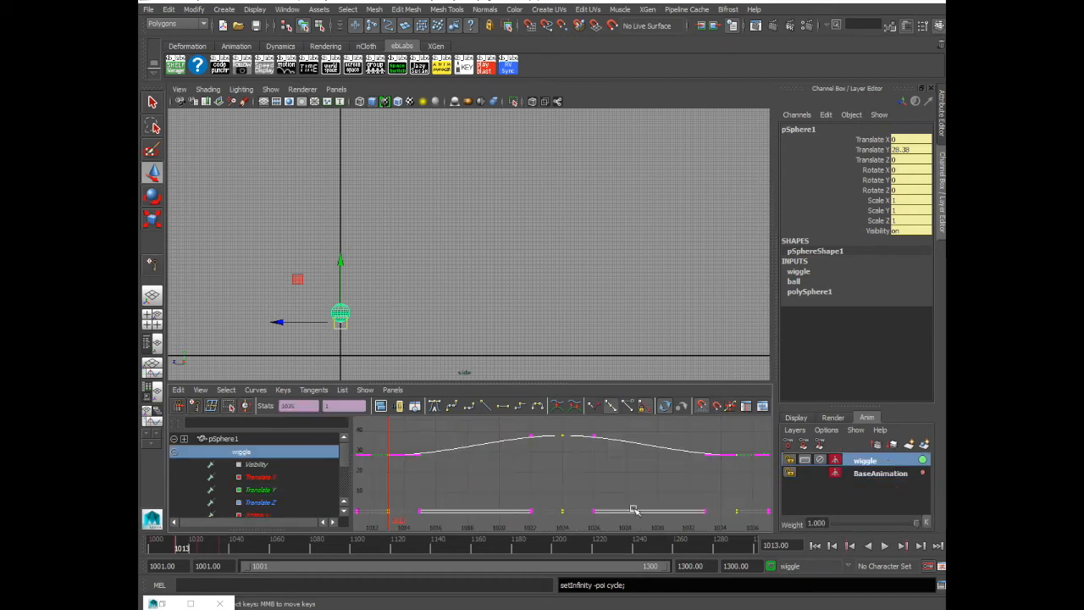
Display the Translate Y curves of the wiggle and BaseAnimation layers together in the graph
left_click(268, 489)
left_click_drag(343, 456, 343, 483)
left_click(173, 503)
left_click_drag(344, 467, 346, 482)
left_click(263, 465)
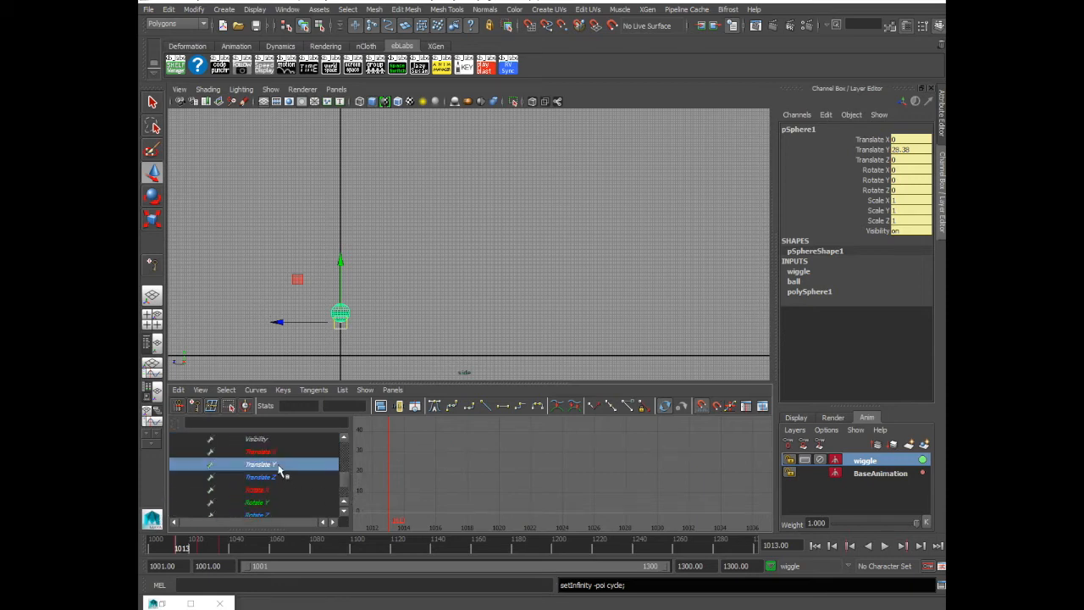
right_click_drag(679, 508, 440, 489, "alt")
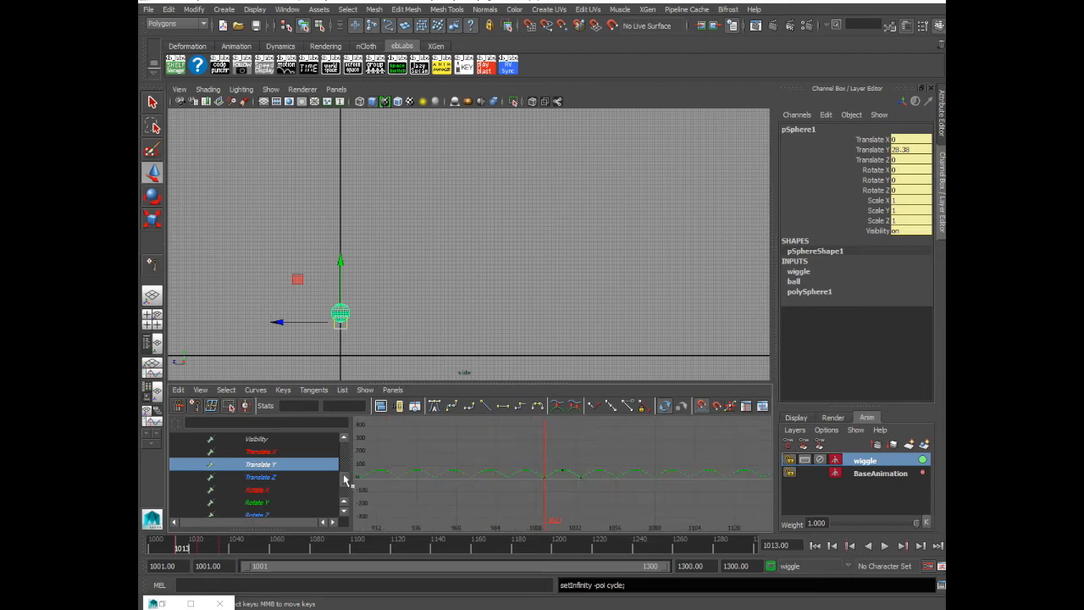
left_click_drag(345, 484, 345, 453)
left_click(299, 489)
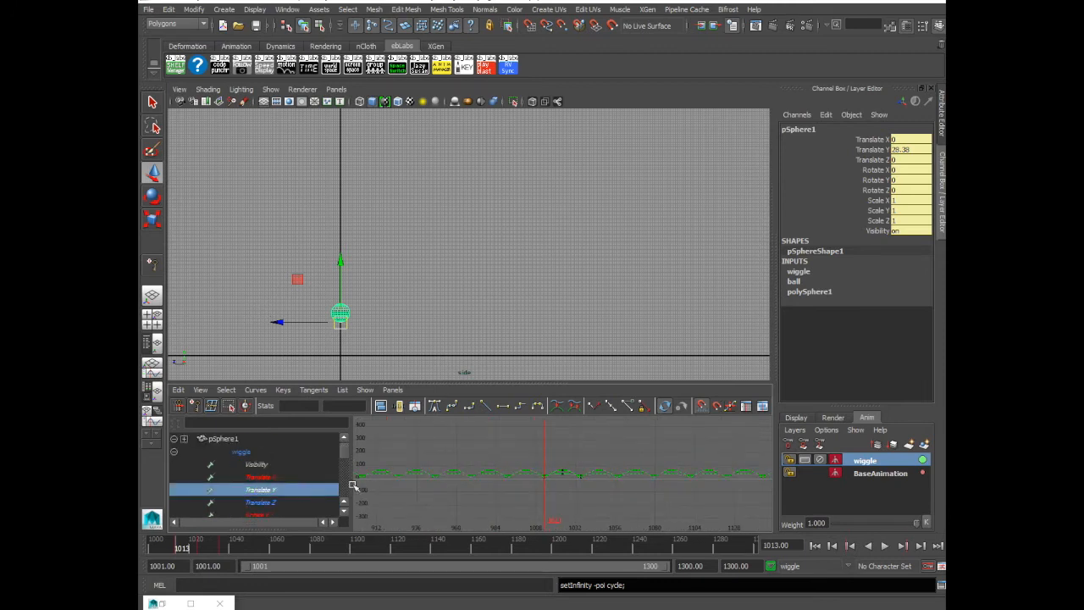
key("f")
Compare the keys of both Translate Y curves at frames 1013, 1024 and 1035
scroll(631, 494, "down", 1)
left_click_drag(426, 456, 457, 512)
left_click(528, 509)
left_click_drag(578, 462, 611, 495)
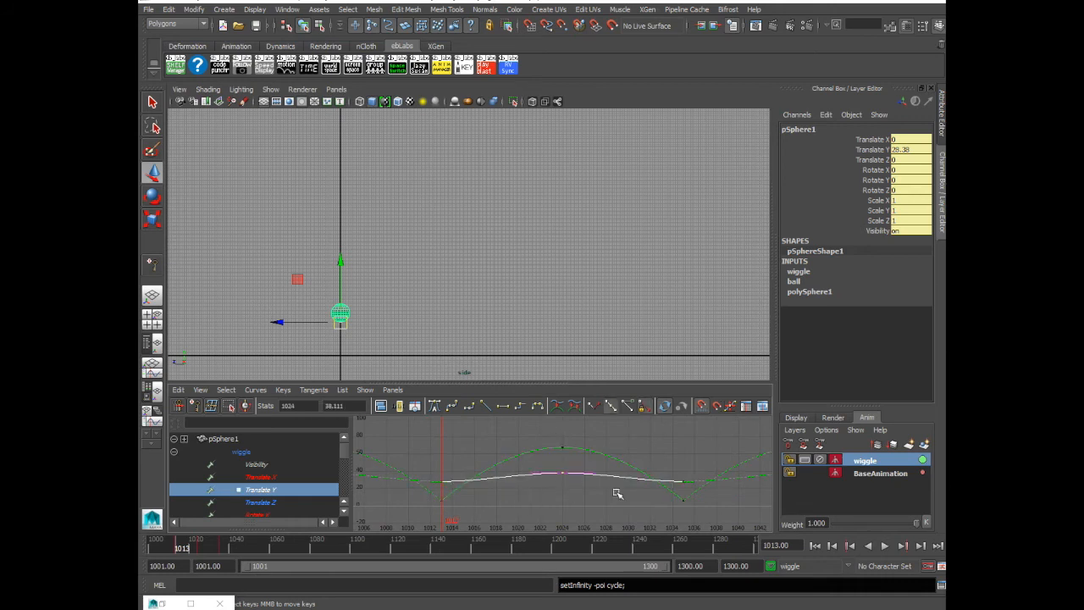
left_click_drag(665, 470, 703, 520)
left_click(740, 500)
scroll(711, 503, "down", 6)
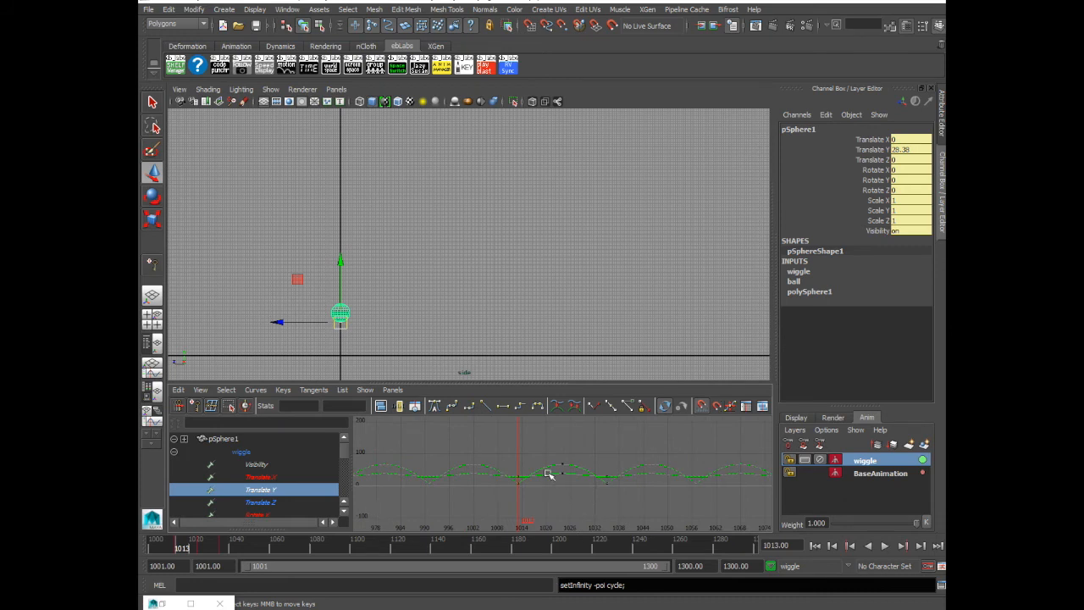
Try offsetting the wiggle layer's Translate Y keys 11 frames along the timeline, and undo the offset
left_click_drag(548, 474, 568, 496)
middle_click_drag(569, 496, 616, 497)
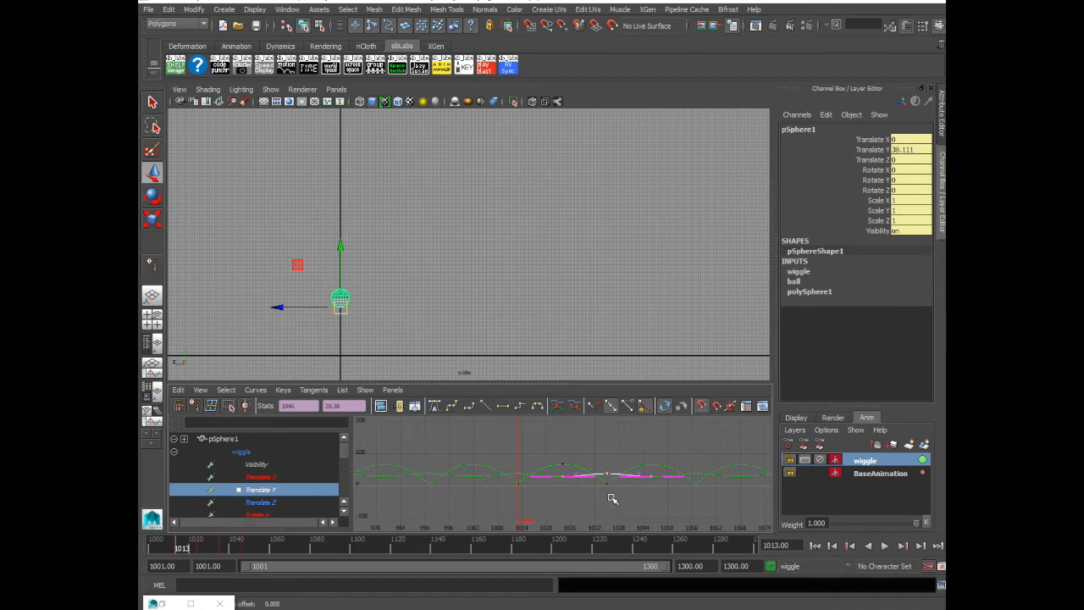
key("ctrl+z")
left_click(575, 436)
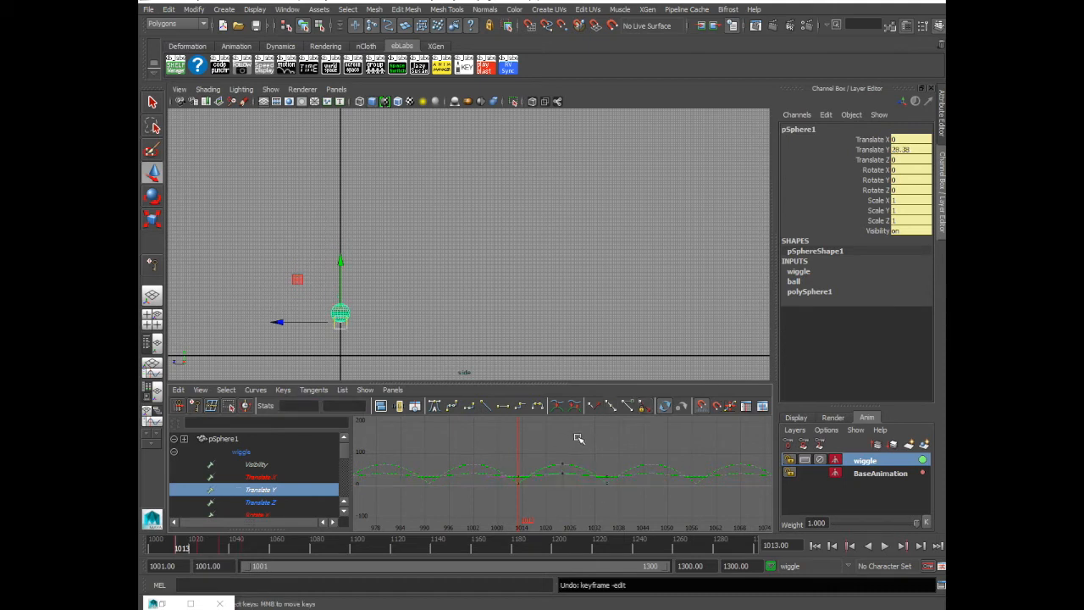
Show all the wiggle layer's curves and preview the animation from frame 1001 at weight 1
left_click(267, 500)
left_click(889, 462)
middle_click(550, 252)
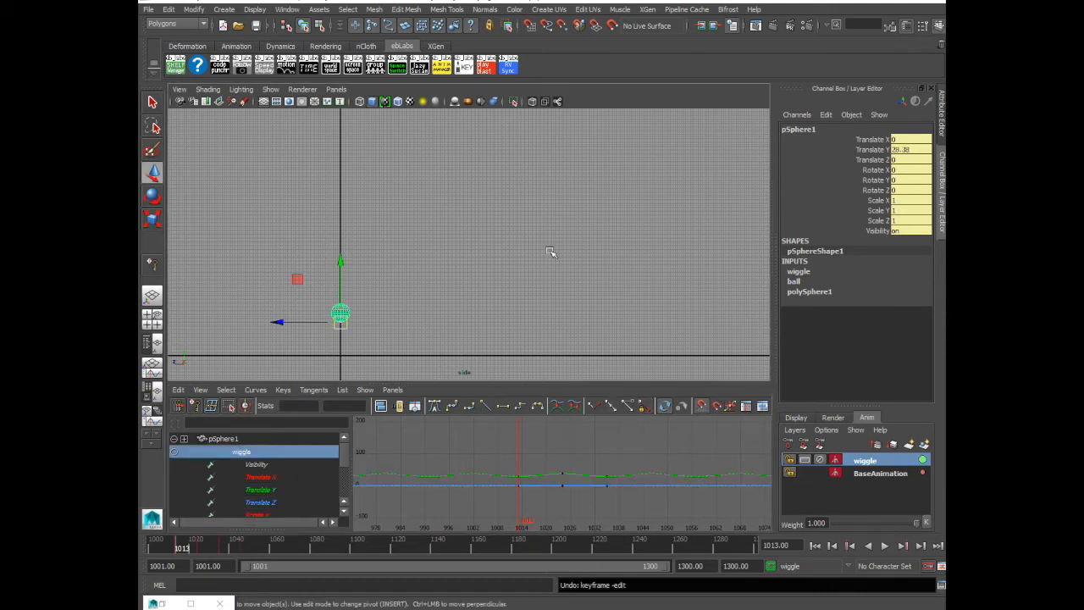
right_click_drag(510, 266, 453, 315, "alt")
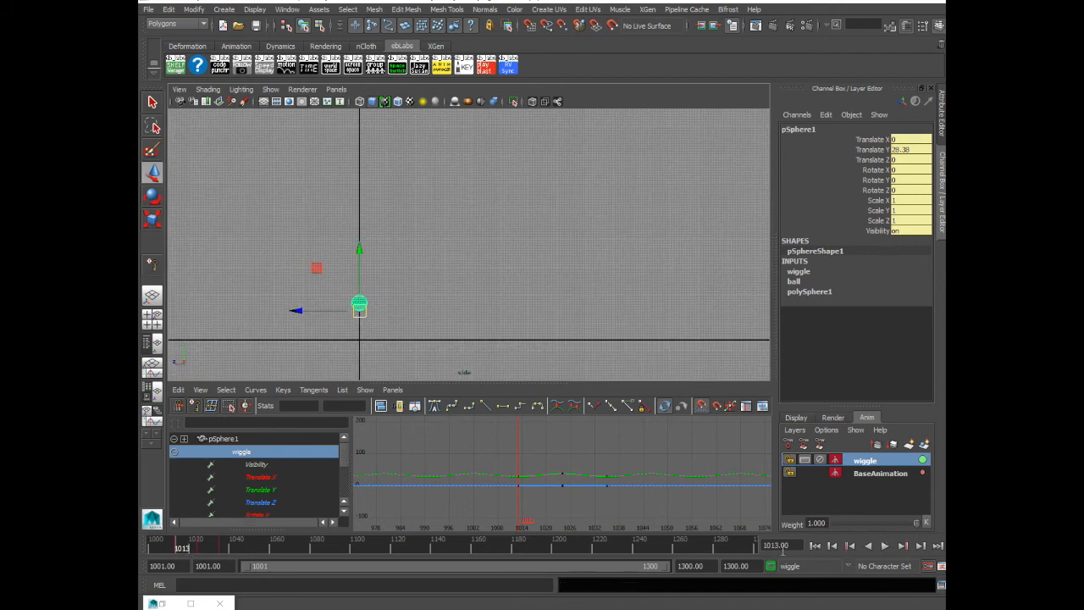
left_click(815, 547)
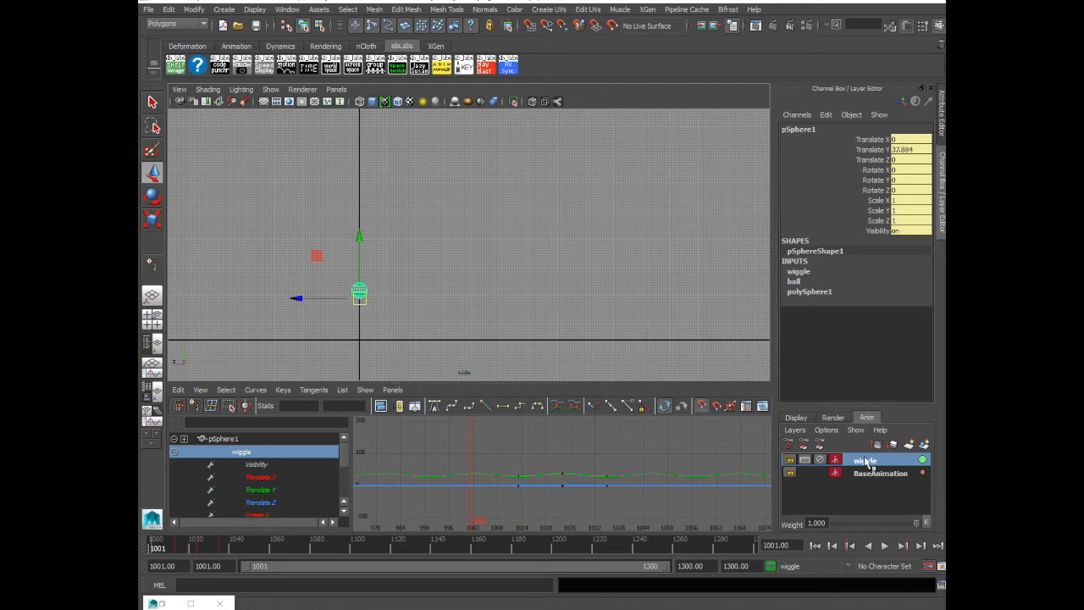
left_click(885, 546)
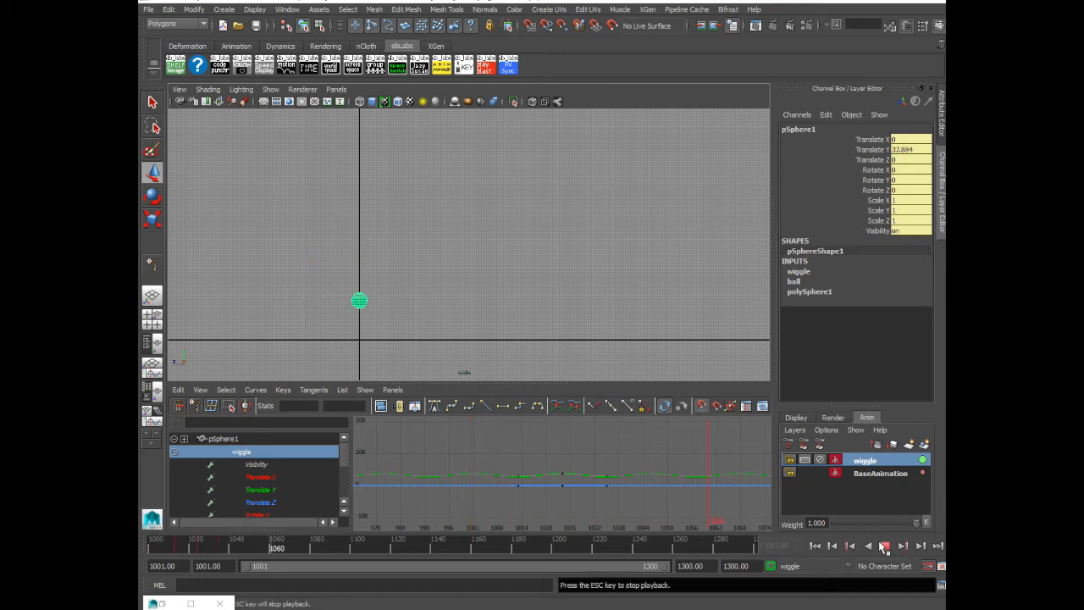
left_click(884, 547)
Set the wiggle layer's weight to 0 and preview the bounce from frame 1001
left_click_drag(920, 523, 774, 525)
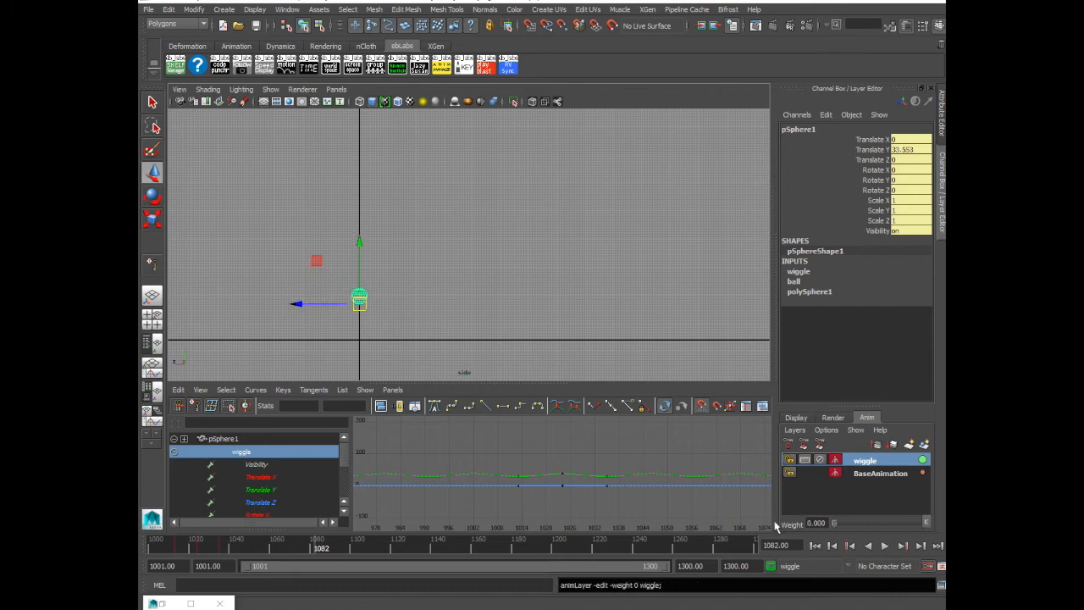
left_click(816, 546)
left_click(884, 546)
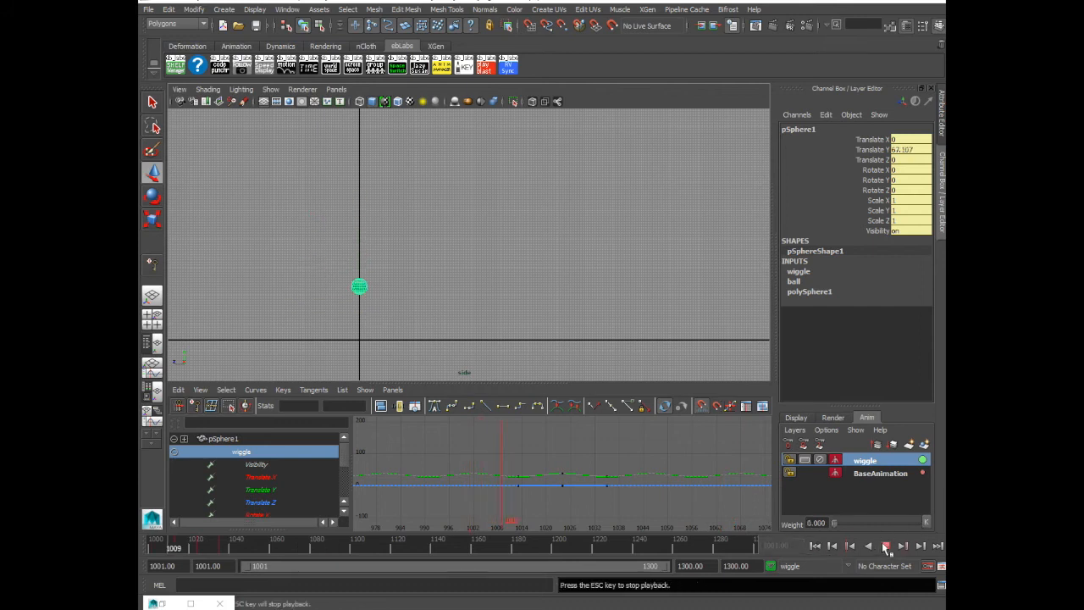
left_click(884, 547)
Key the wiggle layer's weight of 0 at frame 1079 and display its Weight curve
left_click_drag(182, 549, 315, 550)
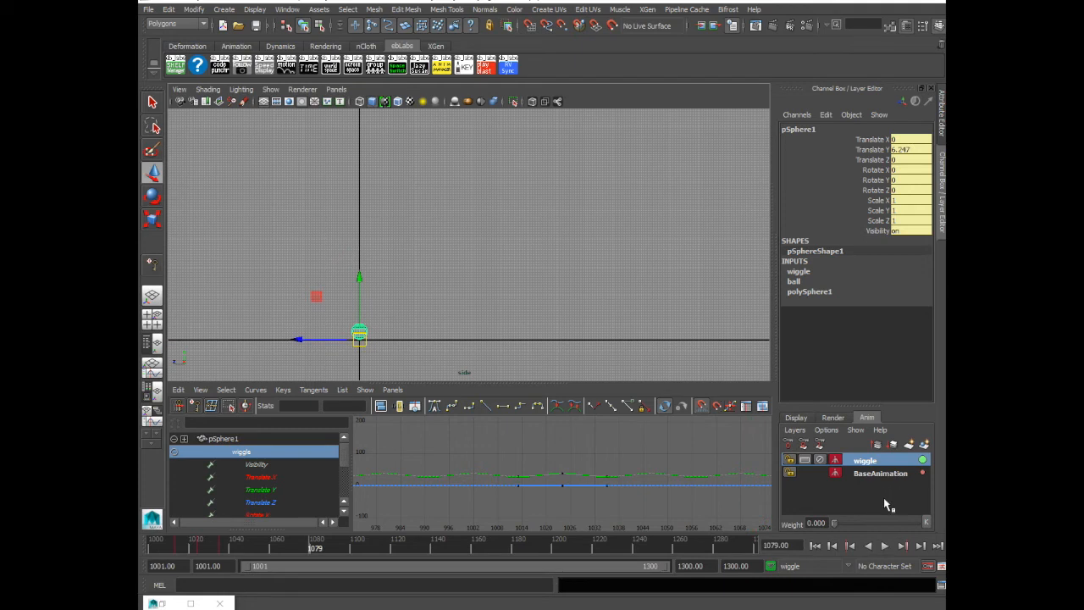
left_click(926, 523)
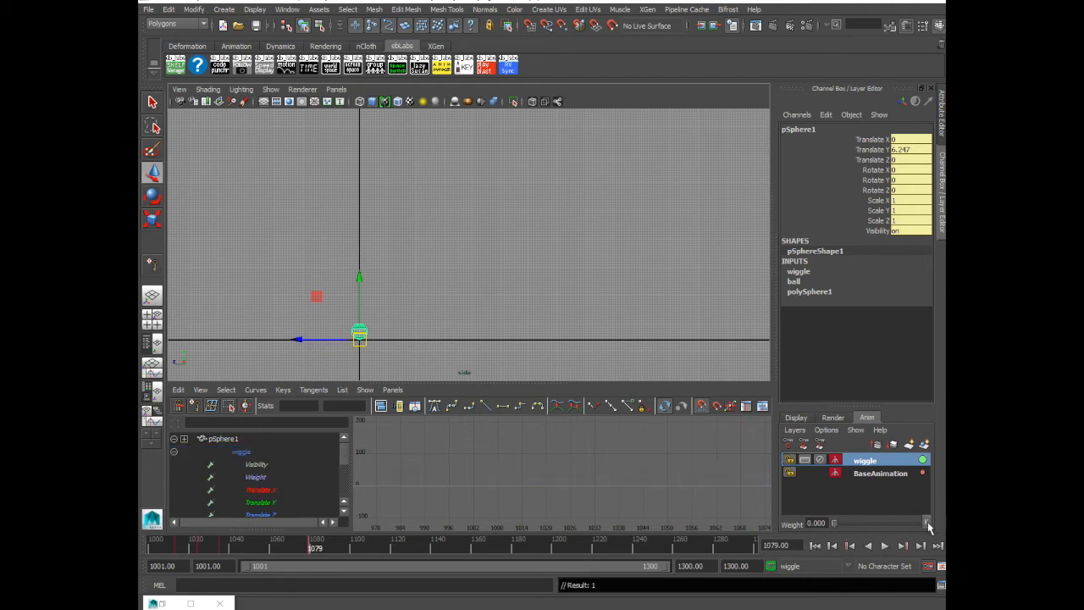
left_click(254, 477)
key("f")
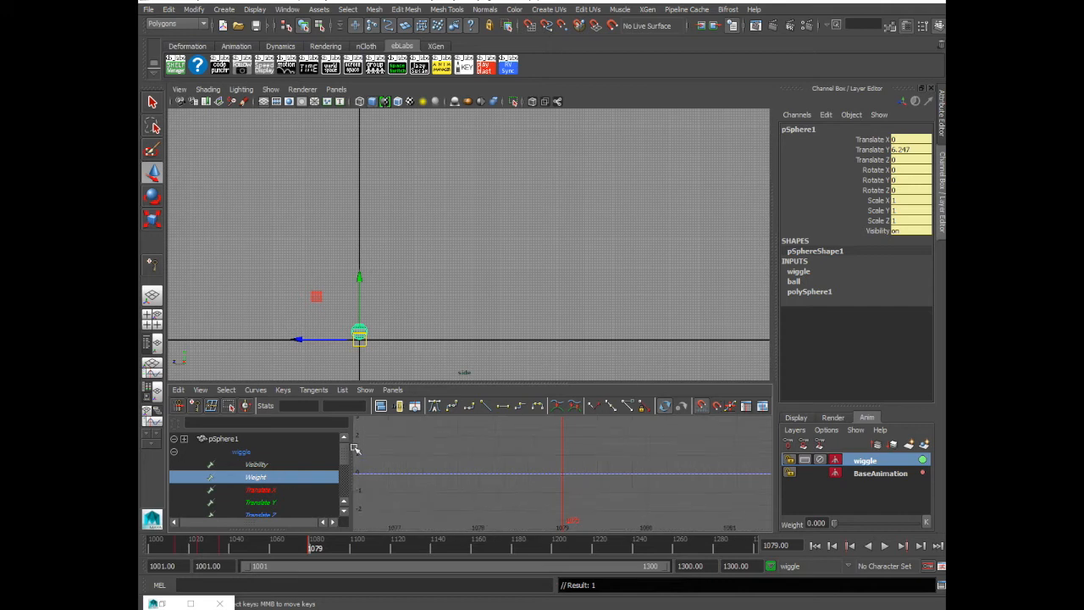
left_click_drag(346, 460, 345, 464)
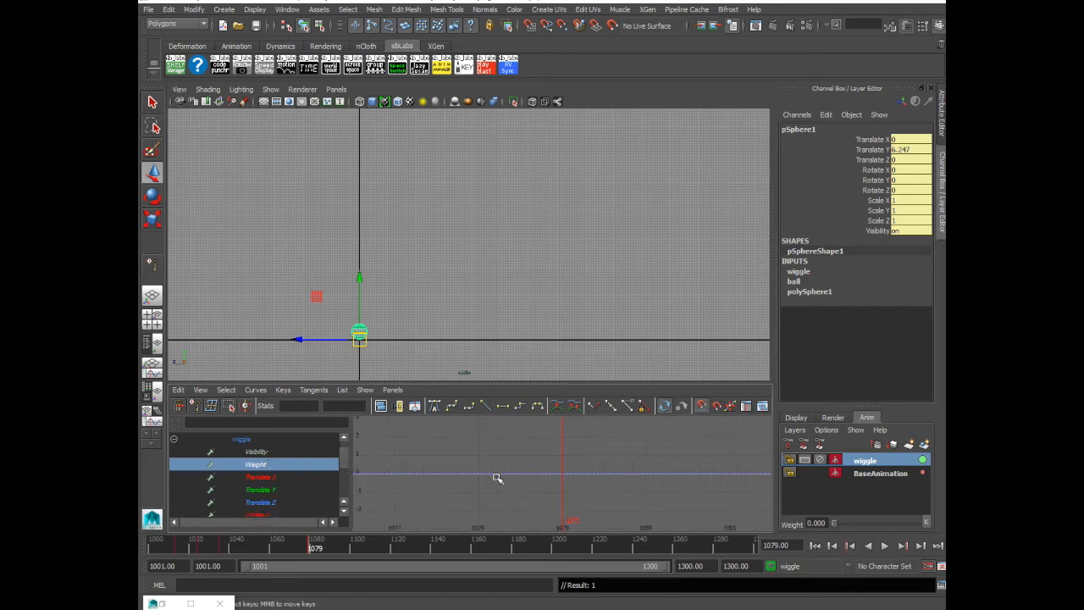
At frame 1090, set the wiggle layer's keyed weight to 1 and frame the resulting Weight curve
key("alt+v")
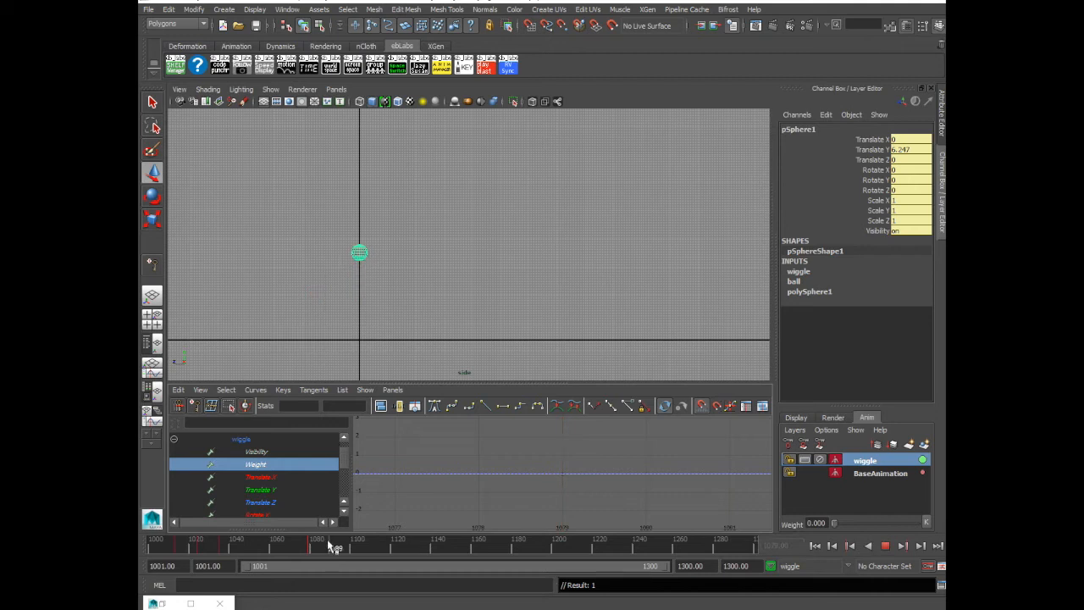
left_click(336, 546)
left_click_drag(835, 524, 919, 522)
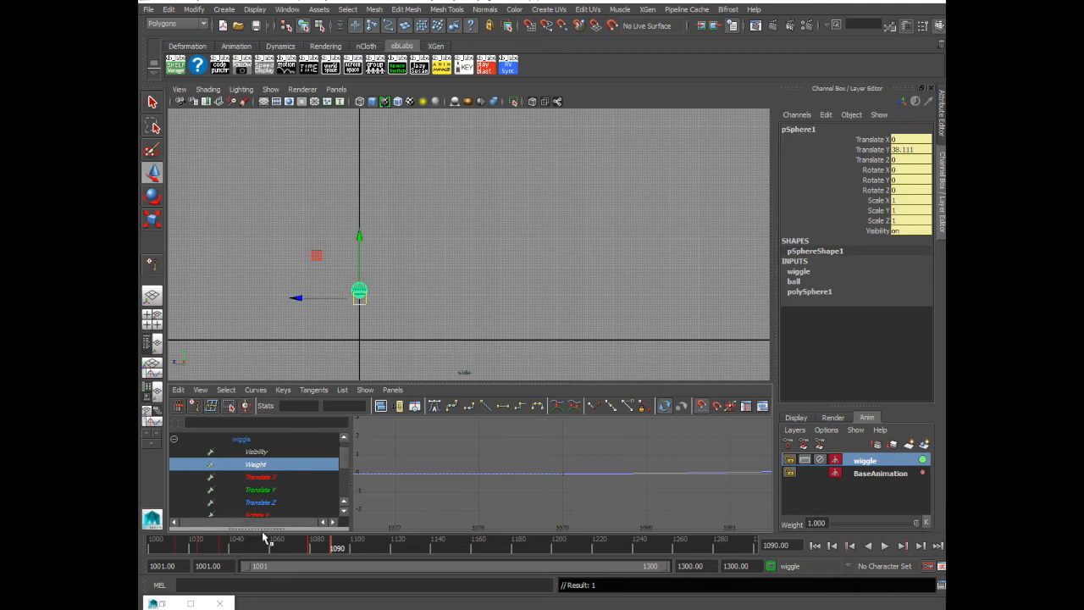
key("f")
scroll(635, 495, "down", 5)
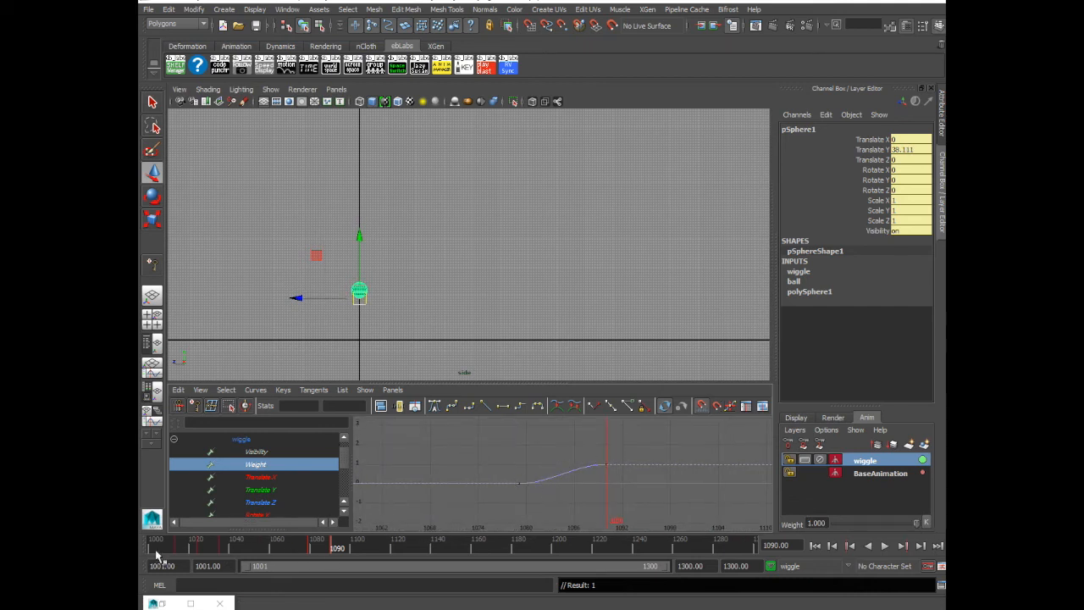
Preview the animation from frame 1001 to review the transition between the base bounce and the wiggle layer
left_click(150, 550)
key("alt+v")
key("alt+v")
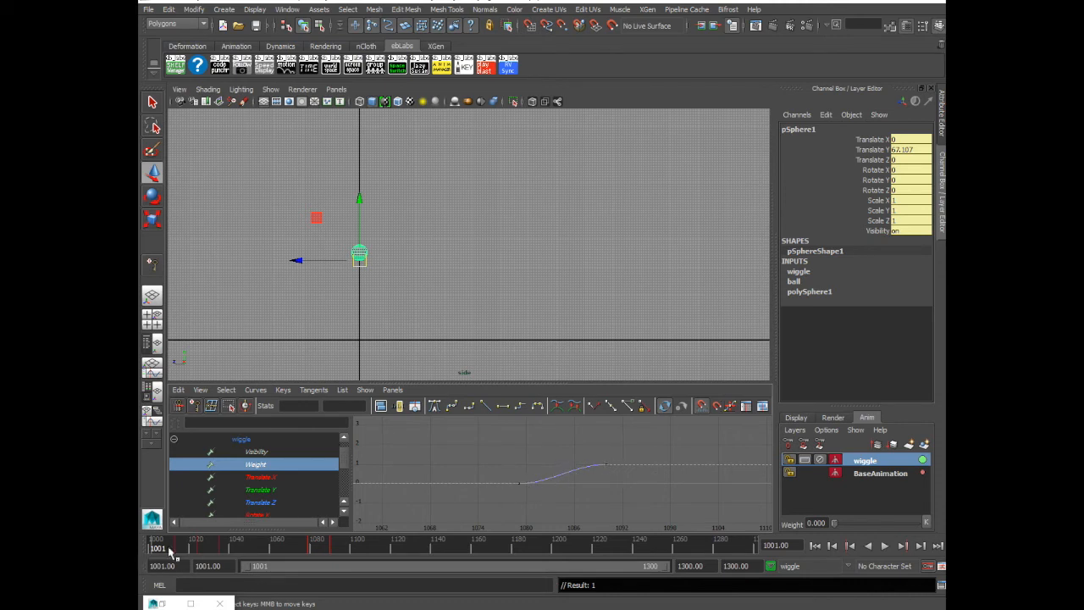
left_click(886, 545)
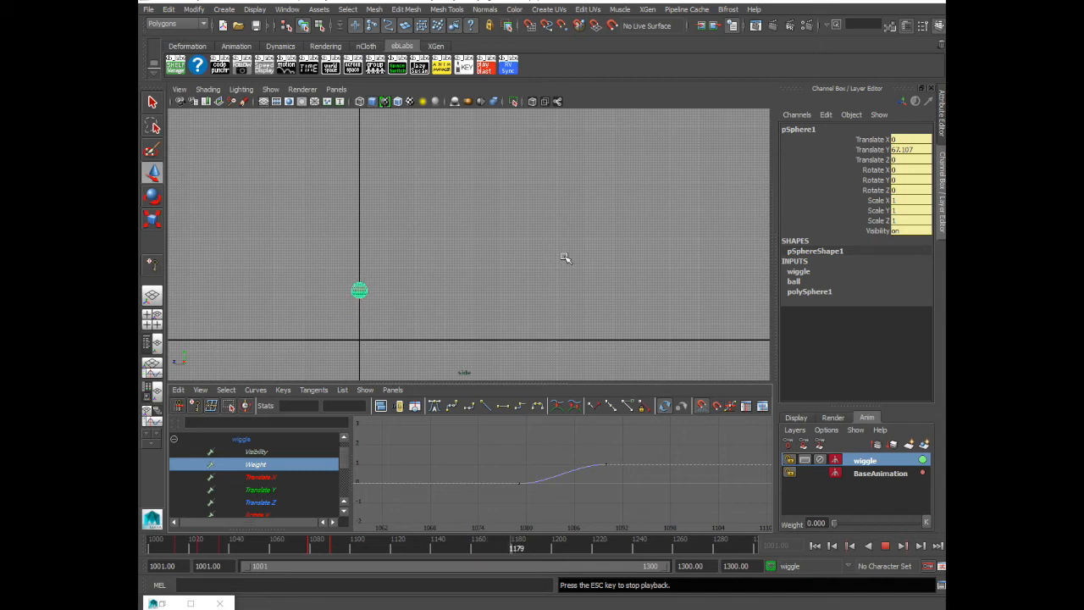
left_click(886, 546)
Scrub through the weight transition and move the Weight curve's second key to about frame 1110
left_click_drag(151, 549, 314, 549)
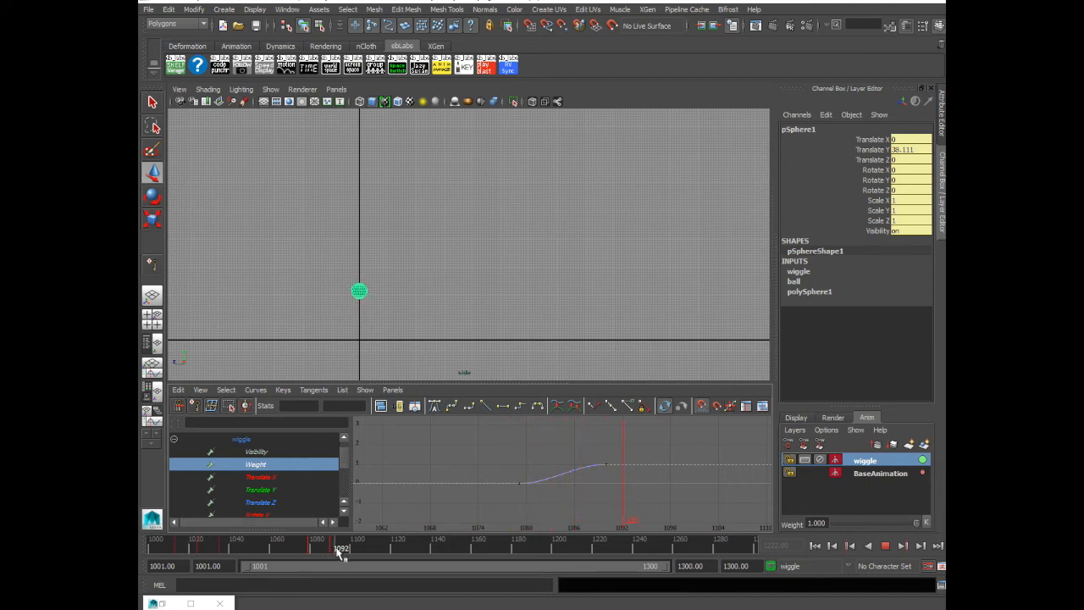
mouse_move(347, 553)
left_mouse_down()
mouse_move(367, 560)
mouse_move(305, 565)
mouse_move(356, 561)
left_mouse_up()
left_click_drag(373, 552, 375, 553)
left_click_drag(586, 450, 649, 475)
scroll(647, 478, "down", 5)
middle_click_drag(579, 491, 633, 491, "shift")
left_click(616, 498)
Play the animation from frame 1001 to review the longer weight blend
left_click_drag(285, 542, 152, 545)
left_click(885, 546)
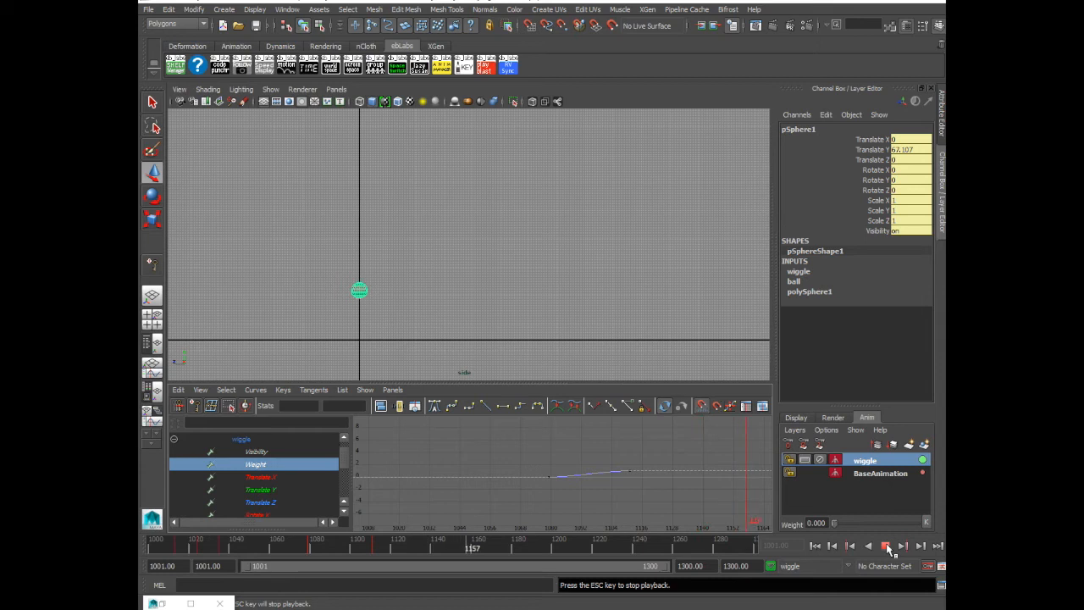
left_click(887, 546)
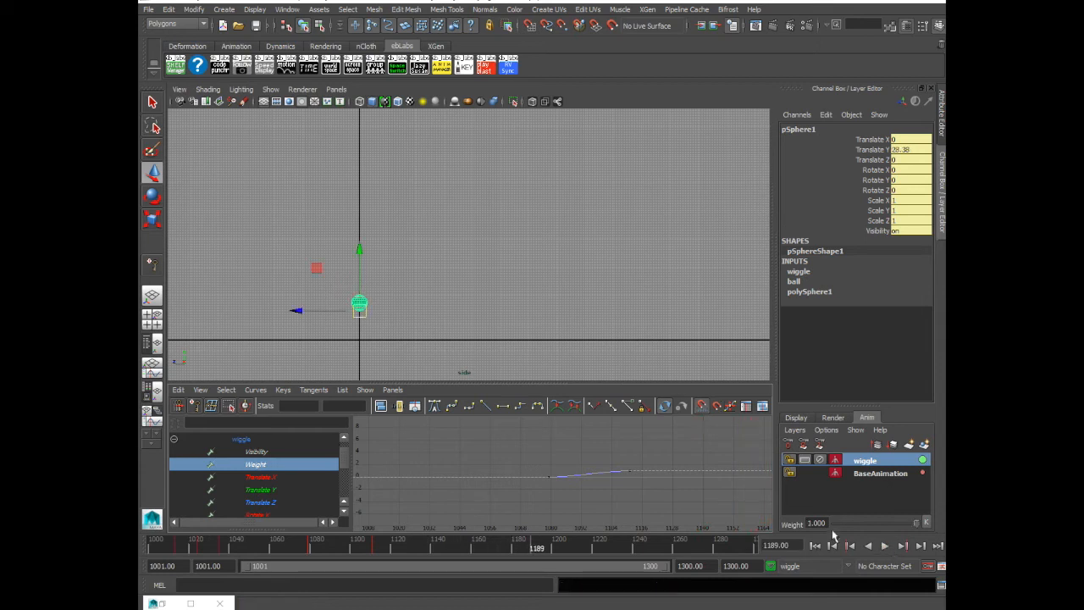
Key the wiggle layer's weight at 1 on frame 1189 and at 0 on frame 1233
left_click(535, 541)
left_click(926, 523)
left_click_drag(537, 542, 625, 545)
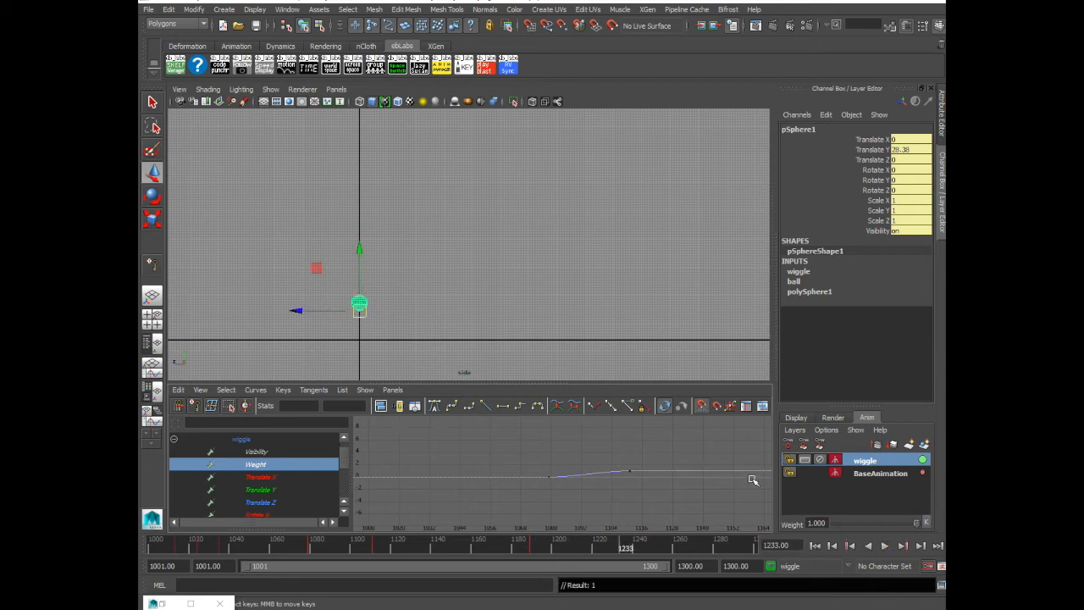
left_click_drag(916, 522, 813, 520)
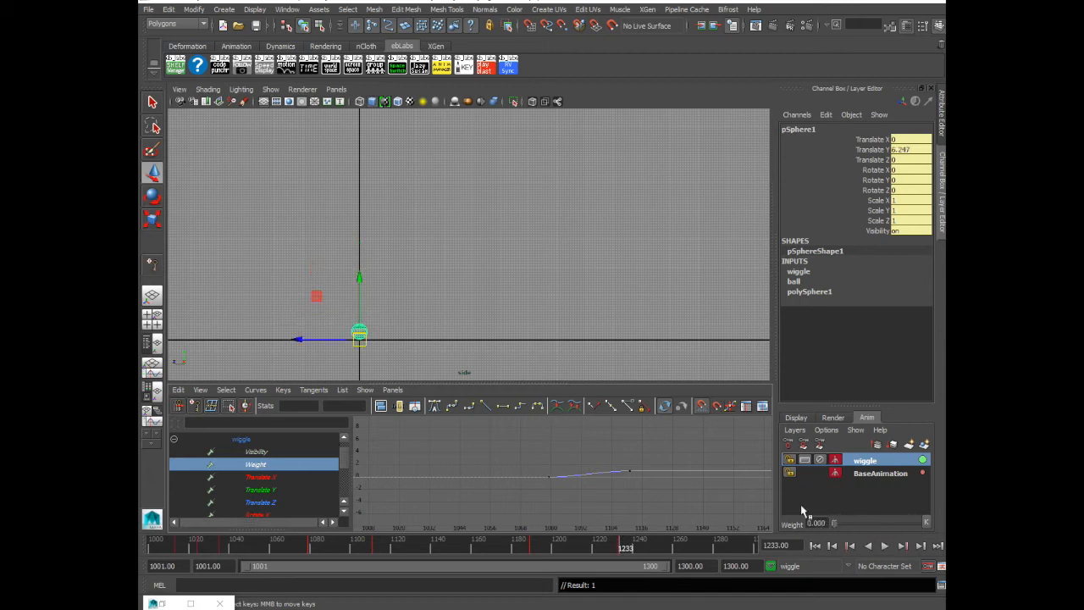
key("f")
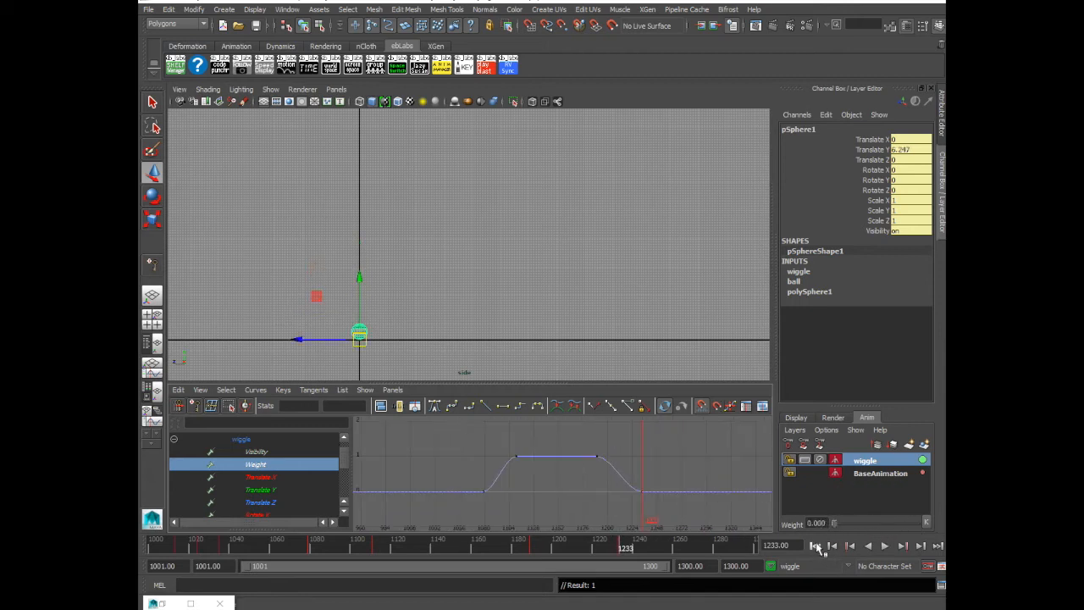
Deselect the ball and play the animation from frame 1001 to review the layer blending in and out
left_click(503, 232)
left_click(814, 546)
left_click(884, 545)
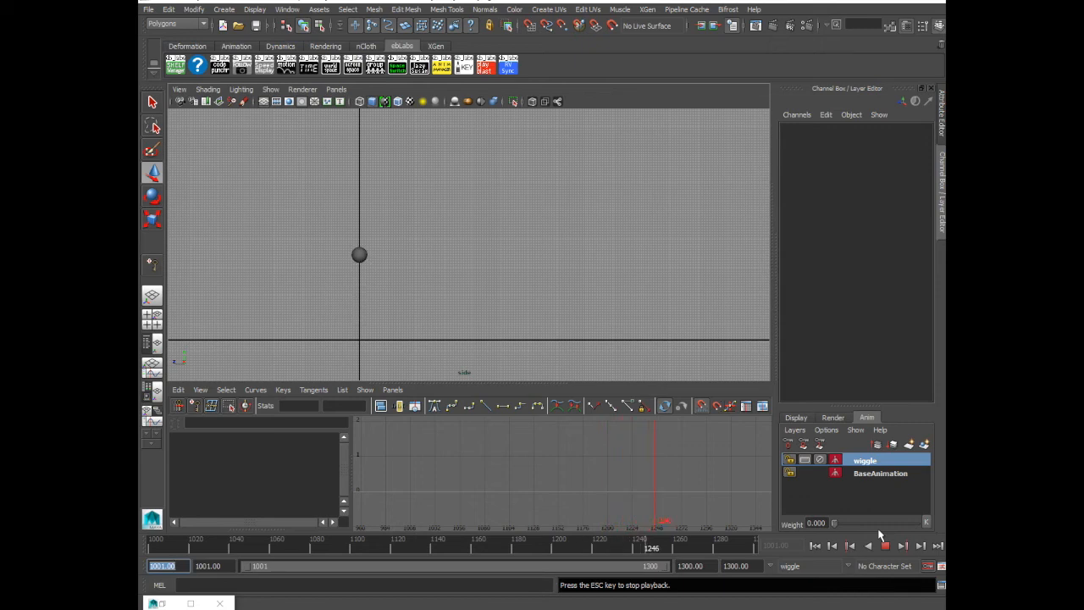
left_click(885, 545)
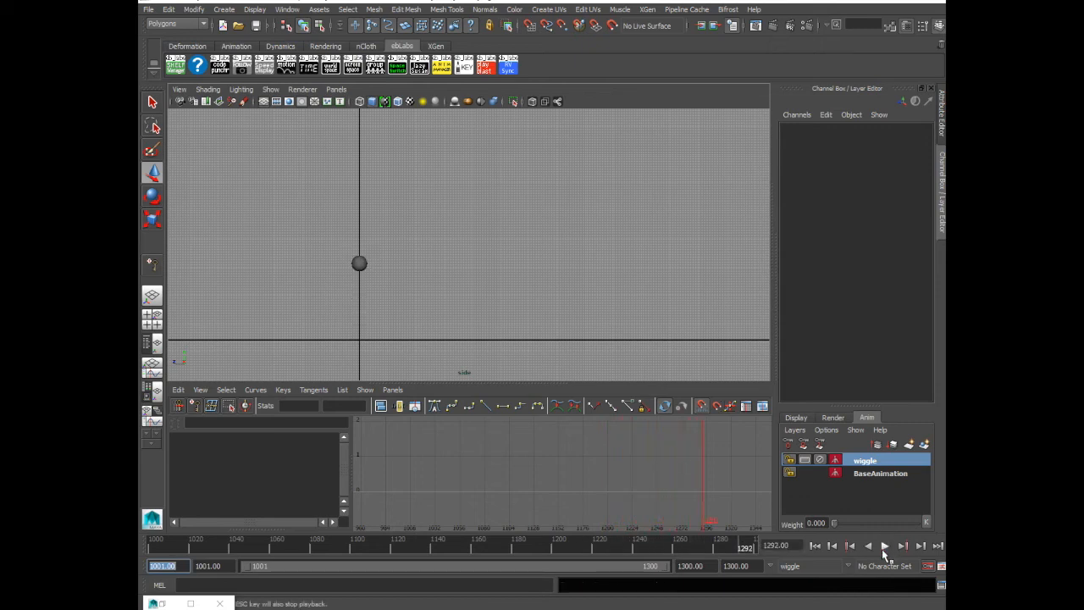
Return to frame 1001, select the ball and examine the wiggle layer's cycling Translate Y curve
left_click(815, 545)
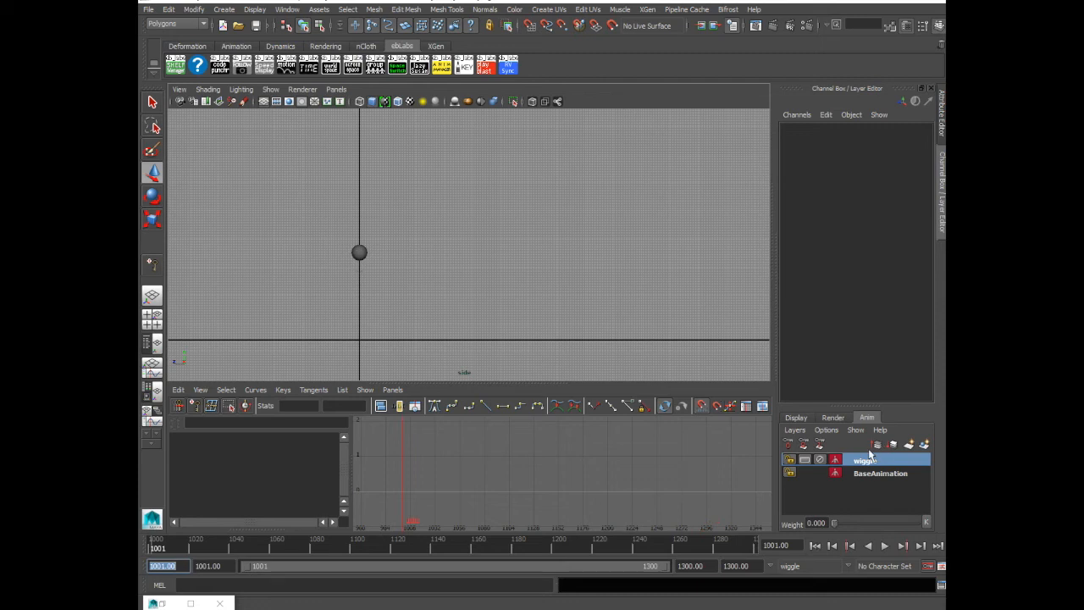
left_click(358, 251)
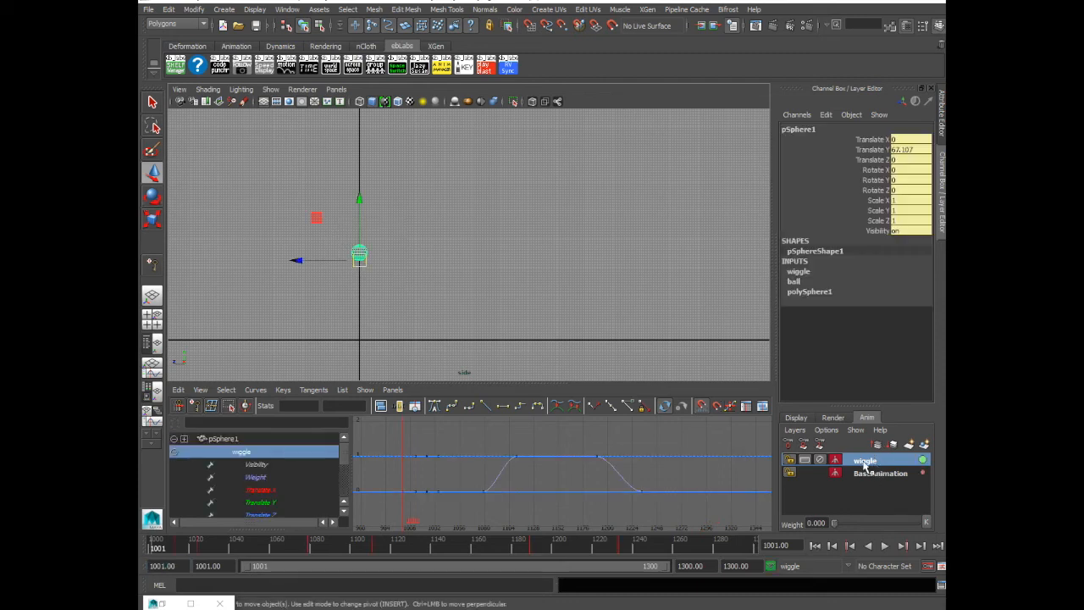
left_click(268, 502)
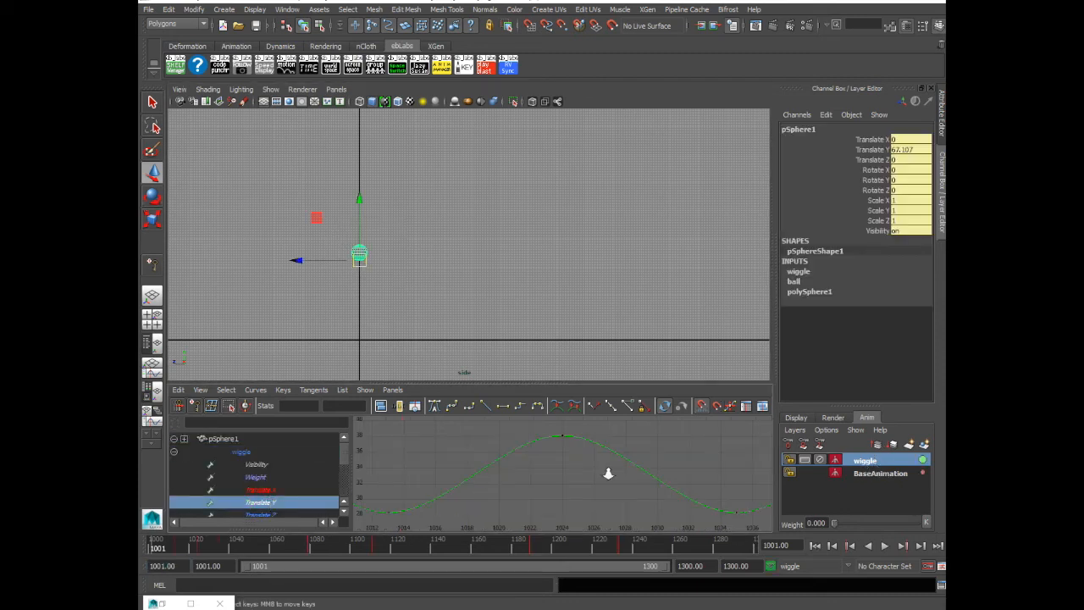
left_click_drag(568, 450, 549, 490)
middle_click_drag(562, 500, 566, 473, "shift")
scroll(567, 492, "down", 6)
left_click(505, 488)
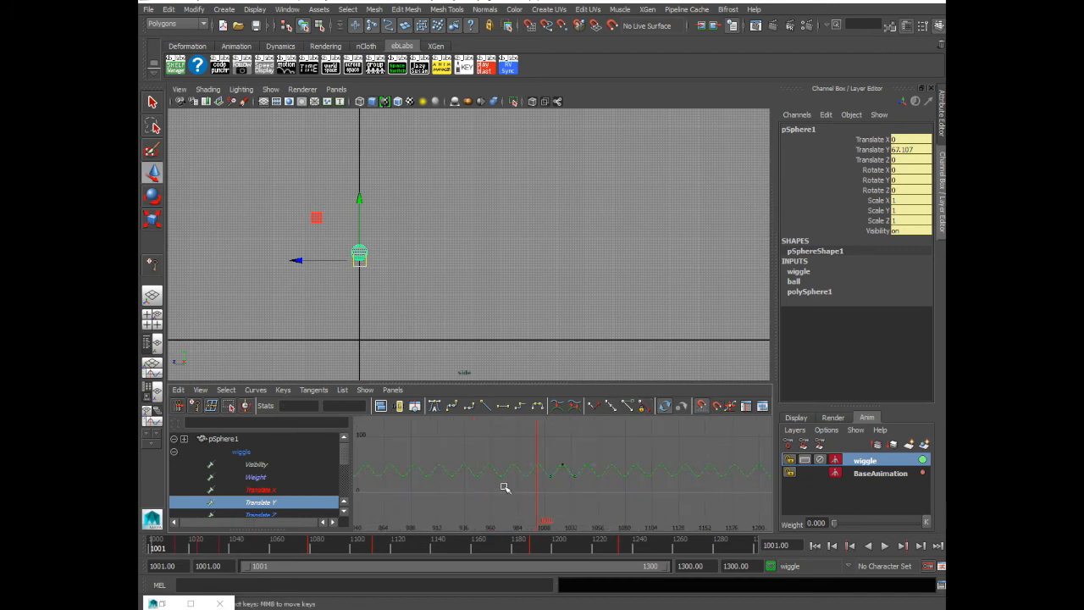
Move the ball on the wiggle layer to about -13.2 in Translate Z at frame 1024
left_click(265, 489)
left_click(178, 548)
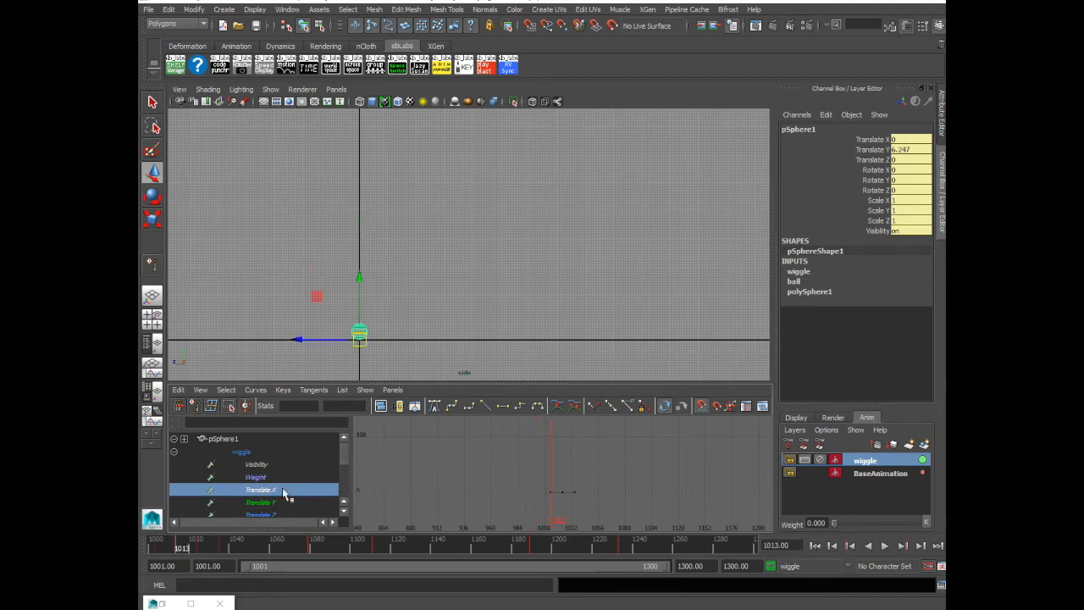
left_click_drag(181, 549, 204, 547)
left_click_drag(297, 259, 312, 263)
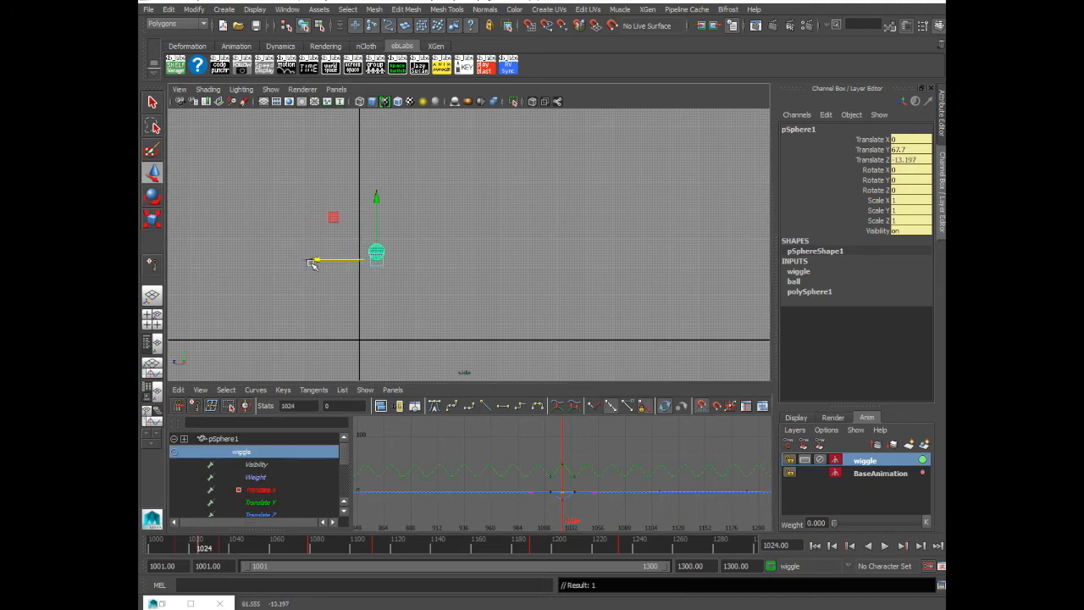
Raise the outer keys of the wiggle layer's Translate Z curve to about 10.8
left_click(260, 515)
key("f")
left_click_drag(512, 446, 616, 483)
middle_click_drag(615, 482, 620, 461)
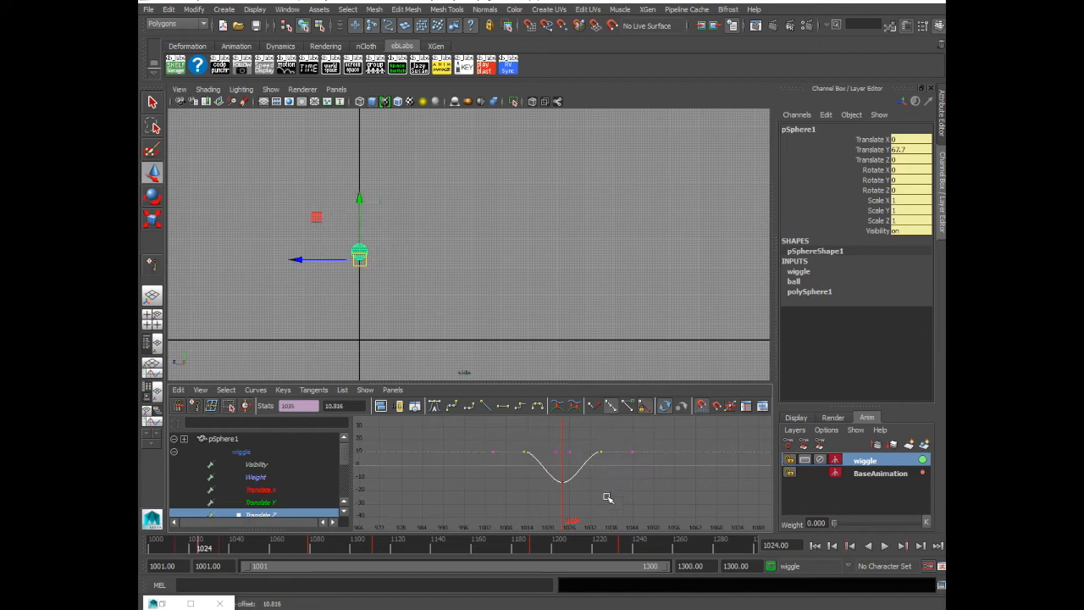
Set both Pre Infinity and Post Infinity of the Translate Z curve to Cycle
left_click(255, 390)
mouse_move(289, 149)
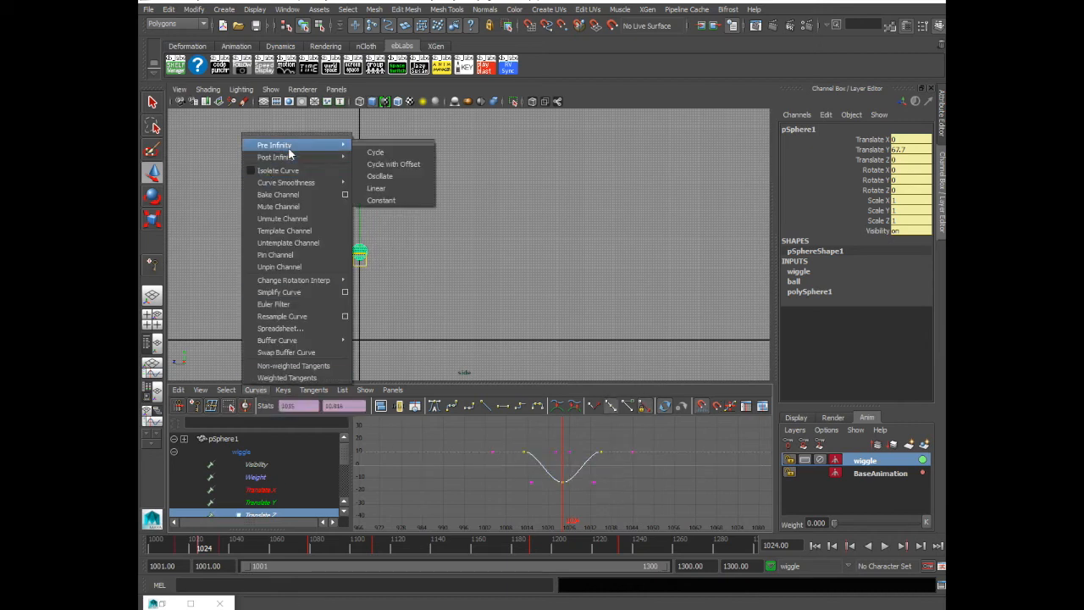
left_click(375, 153)
left_click(255, 390)
mouse_move(289, 157)
left_click(375, 164)
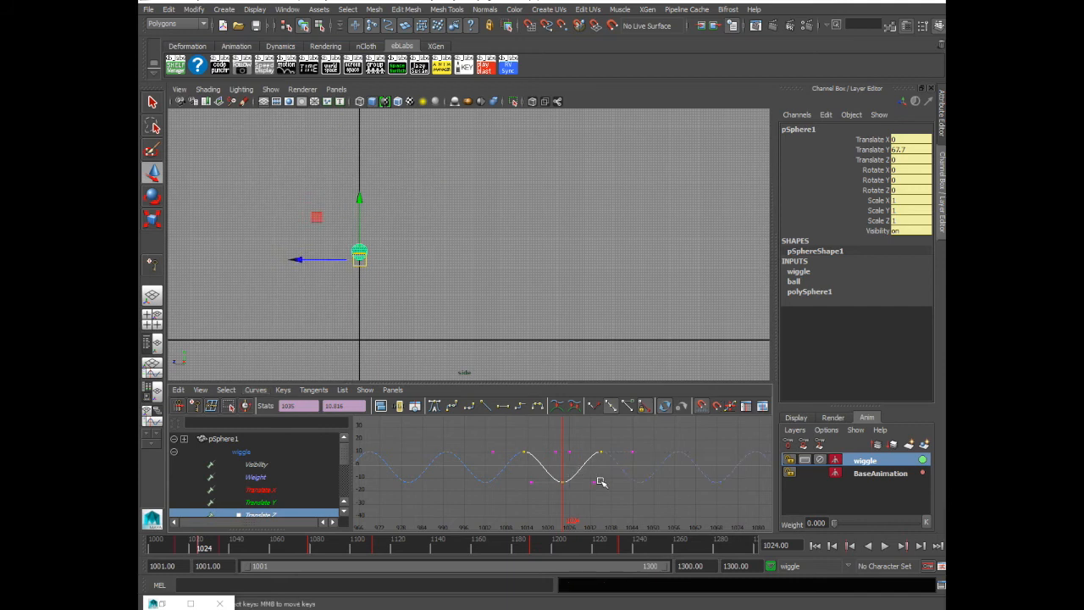
Shift the Translate Z keys about 4 frames later and compare the curve with Translate Y
middle_click_drag(600, 474, 616, 474)
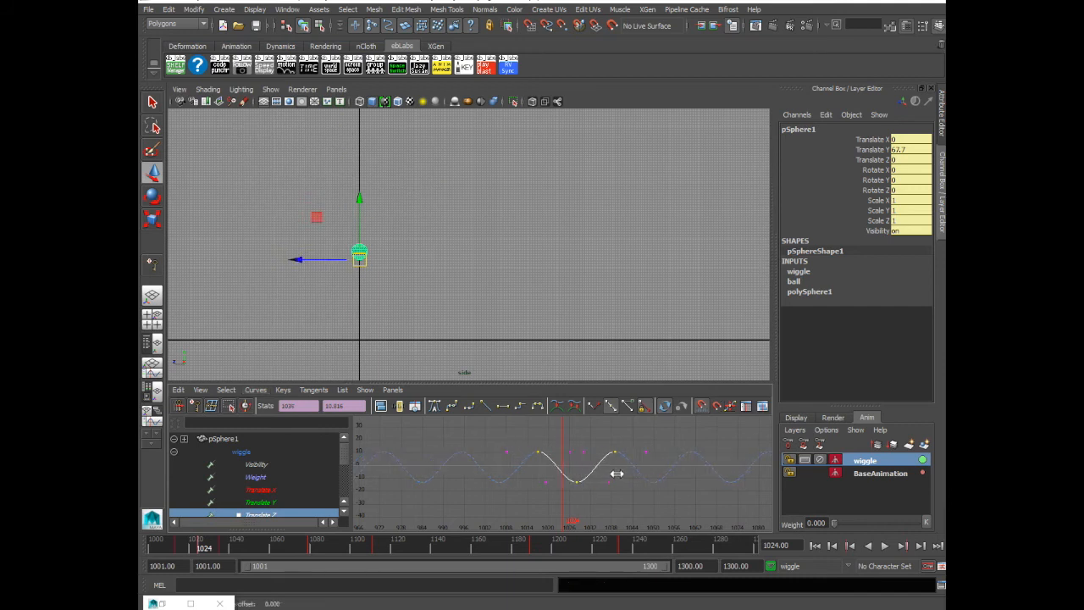
left_click(631, 506)
left_click(263, 502, "shift")
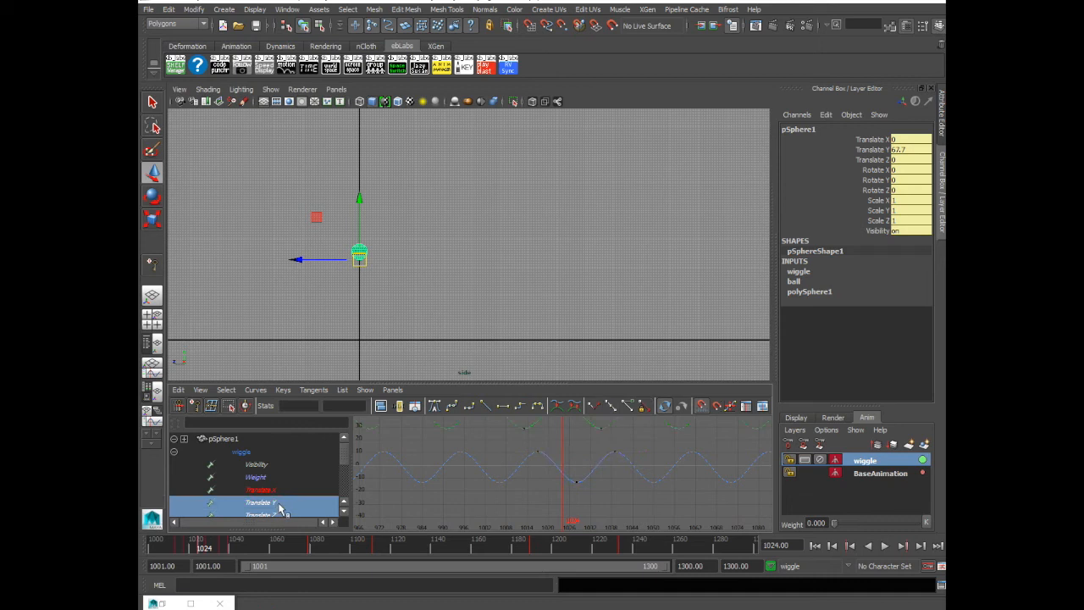
key("f")
right_click_drag(706, 451, 139, 583, "alt")
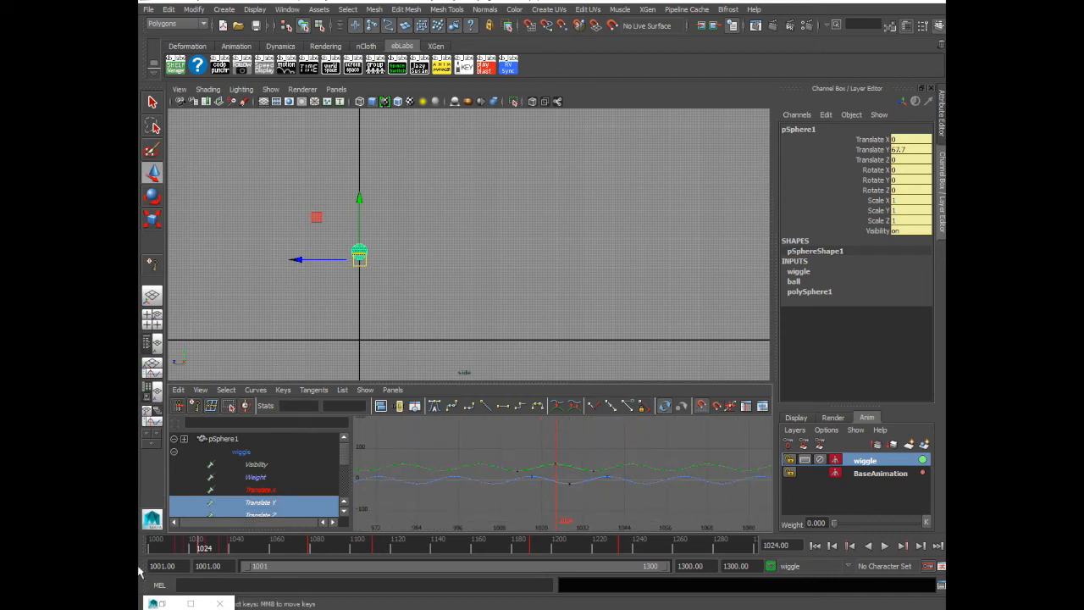
Deselect the ball and play the animation from frame 1001 to review the added side-to-side wiggle
left_click_drag(184, 550, 146, 531)
key("q")
left_click(457, 317)
left_click(885, 549)
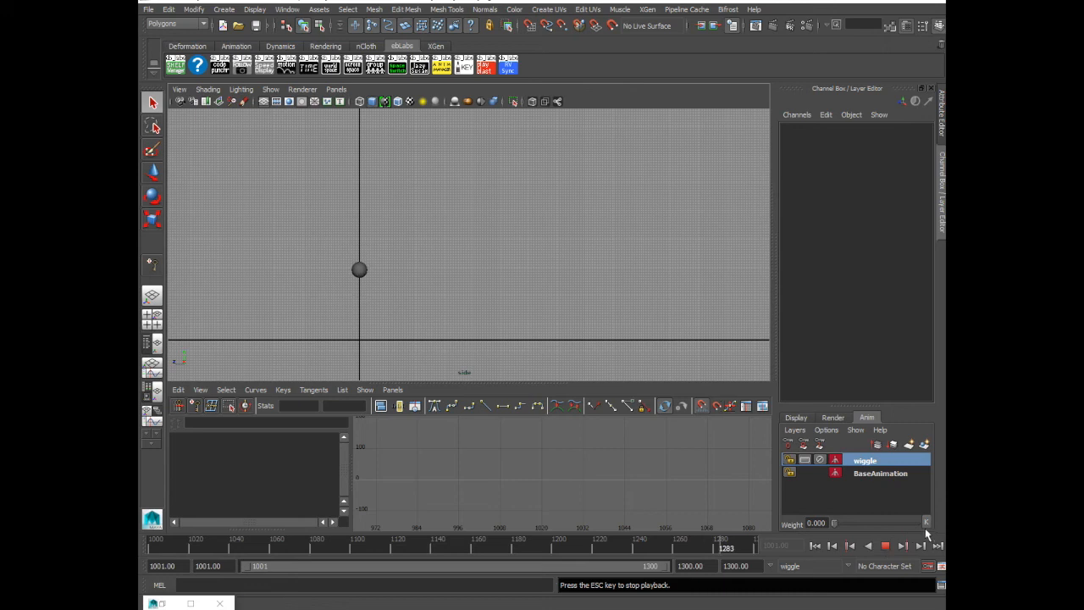
left_click(885, 547)
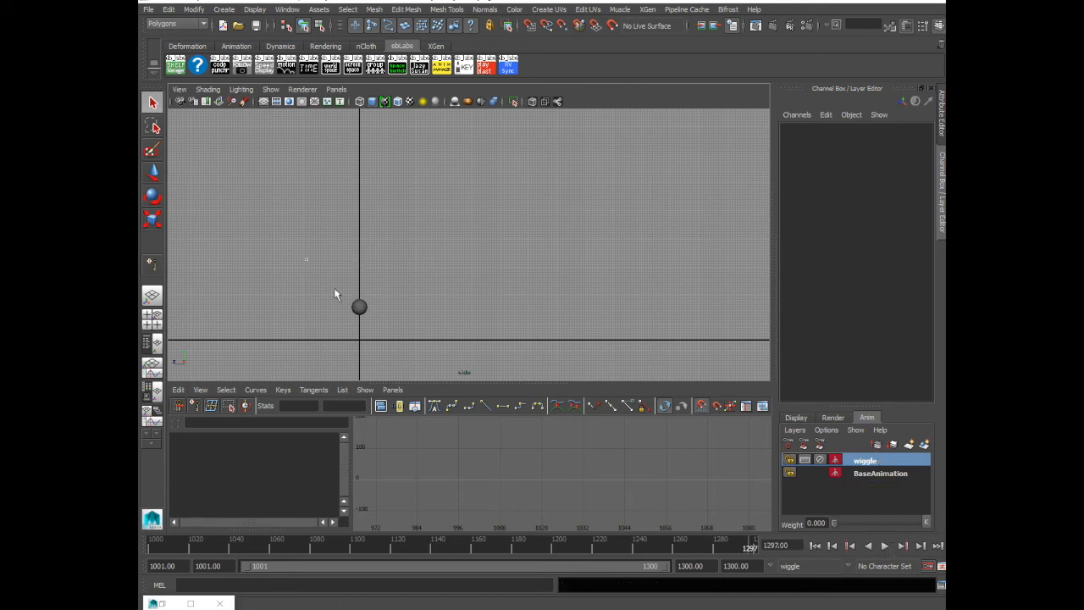
Reselect the ball at frame 1001, show only the wiggle layer's curves and scrub to frame 1018
left_click_drag(306, 259, 383, 330)
left_click_drag(305, 541, 150, 541)
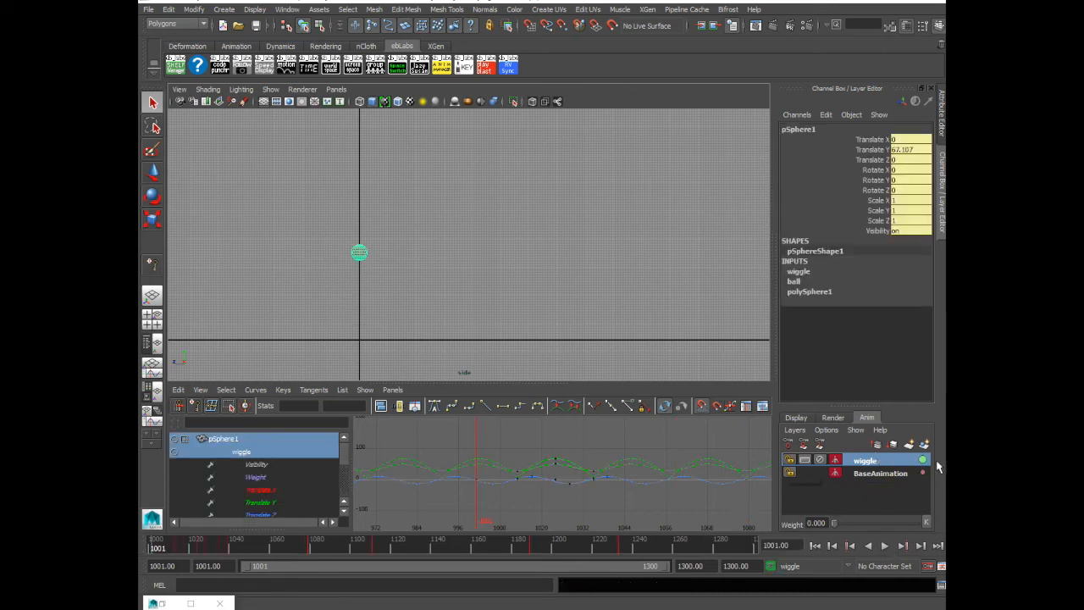
left_click(866, 462)
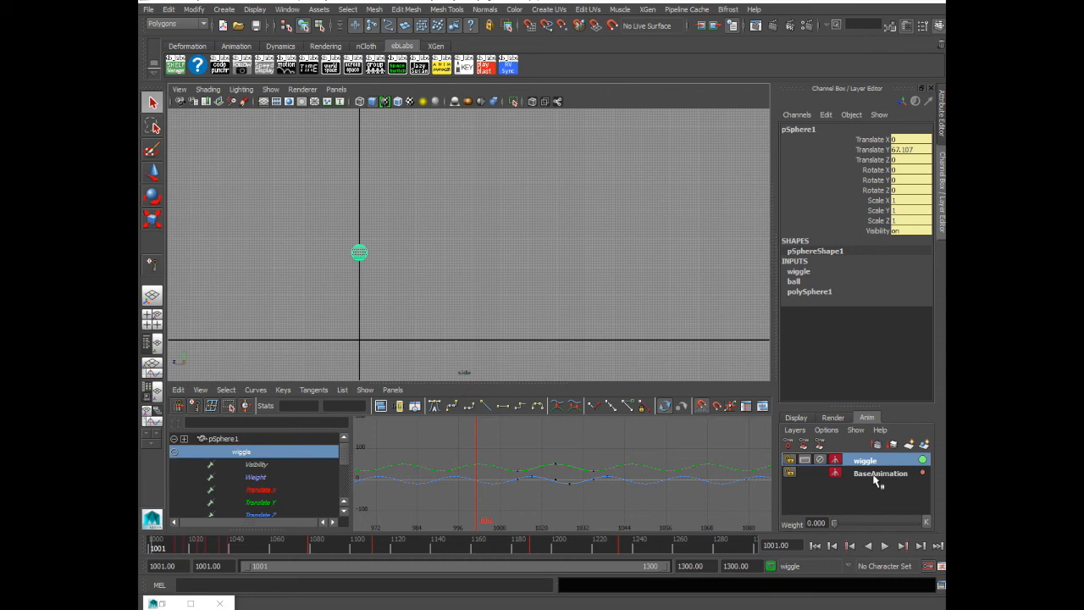
left_click_drag(158, 542, 187, 544)
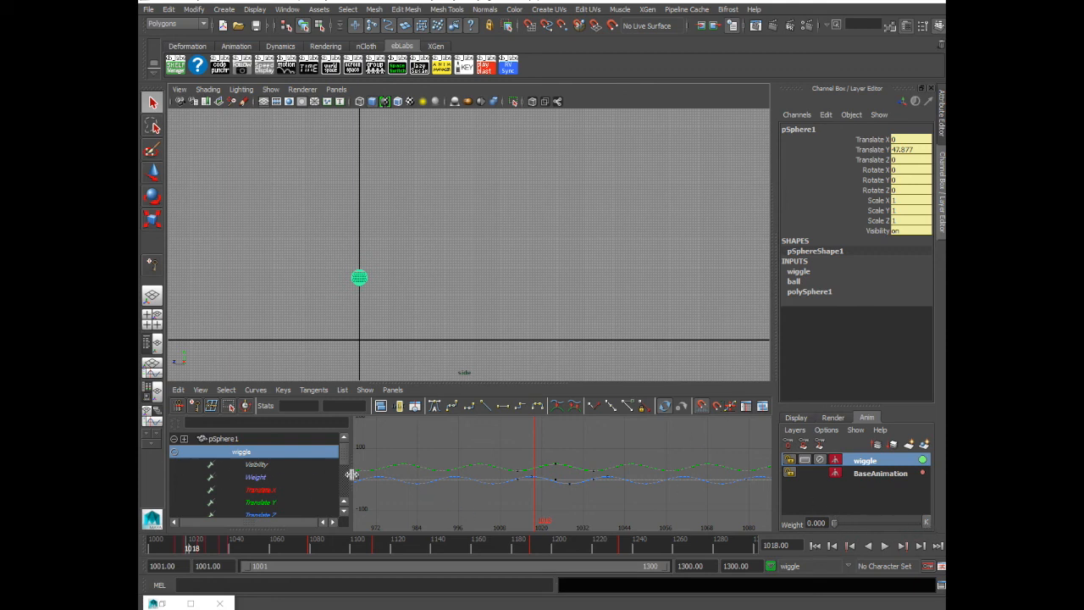
Isolate the wiggle layer's Translate Y curve and examine its keys and repeating cycle
left_click_drag(342, 453, 342, 457)
left_click(280, 480)
left_click(279, 491)
left_click(278, 501)
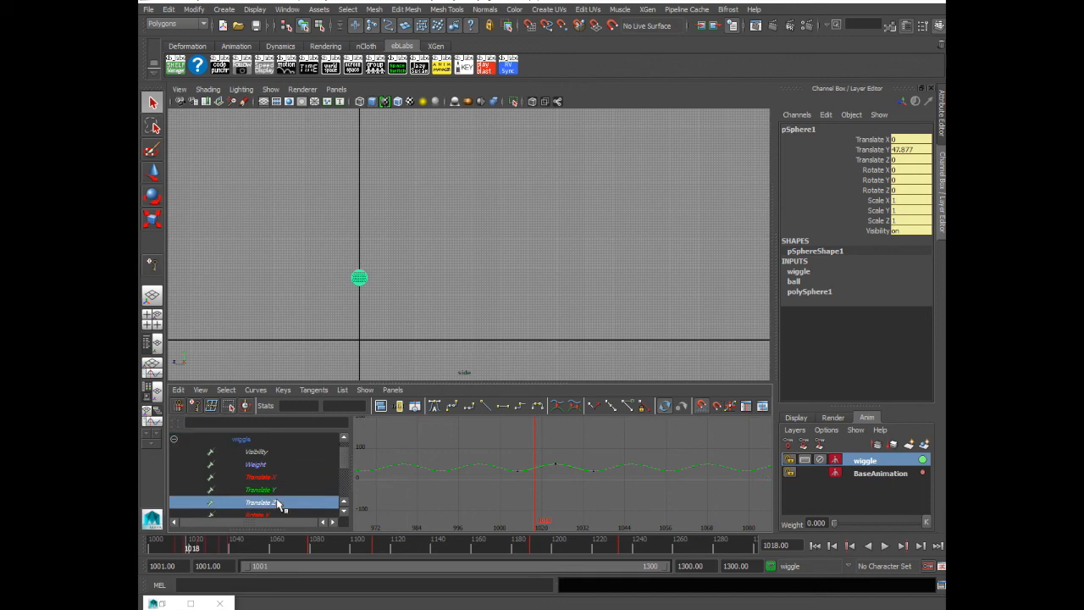
left_click(289, 494)
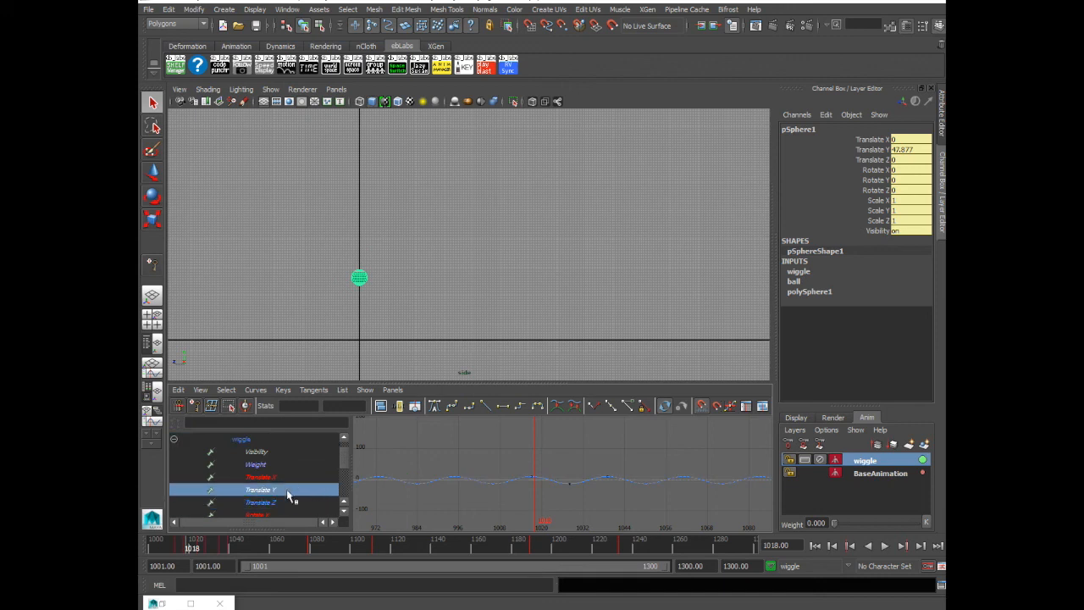
key("f")
left_click_drag(509, 432, 584, 471)
scroll(585, 471, "down", 3)
scroll(559, 480, "down", 2)
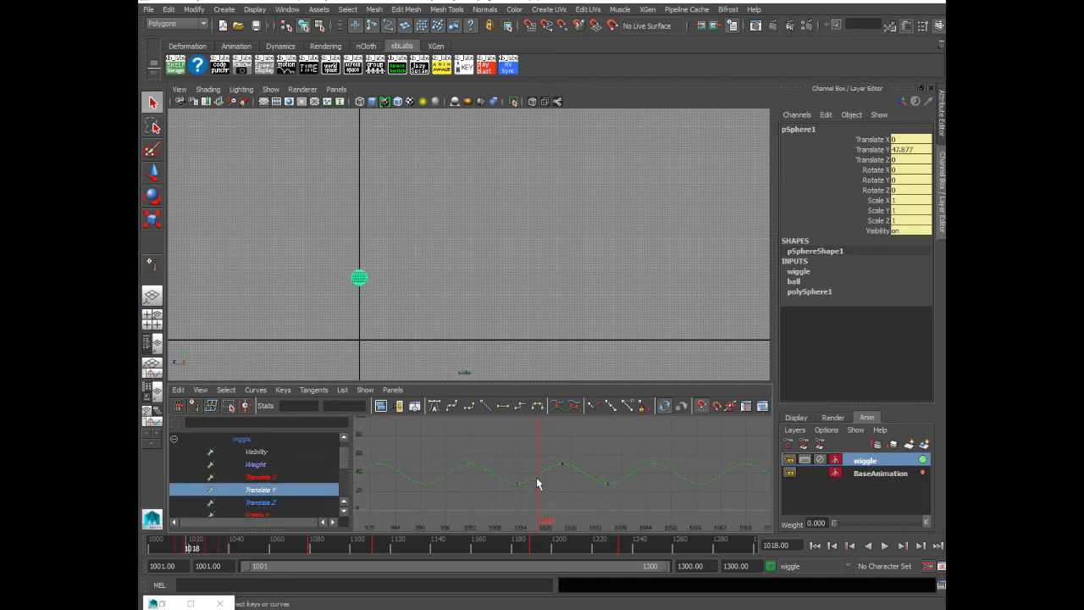
key("w")
middle_click_drag(566, 476, 569, 491, "shift")
left_click(586, 496)
scroll(587, 499, "down", 2)
Isolate the wiggle layer's Translate Z curve and examine its keys and repeating cycle
left_click(292, 515)
key("f")
left_click(261, 505)
key("f")
right_click_drag(614, 442, 506, 475, "alt")
left_click_drag(533, 452, 639, 520)
middle_click_drag(638, 519, 652, 515, "shift")
left_click(611, 514)
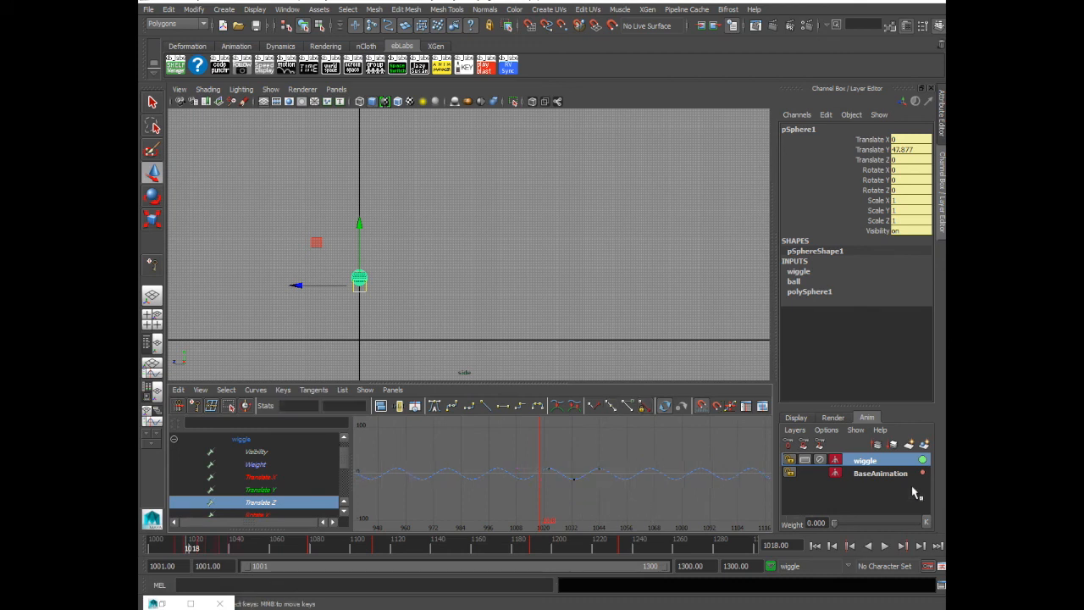
Merge the wiggle and BaseAnimation layers into one animation layer
left_click(874, 462)
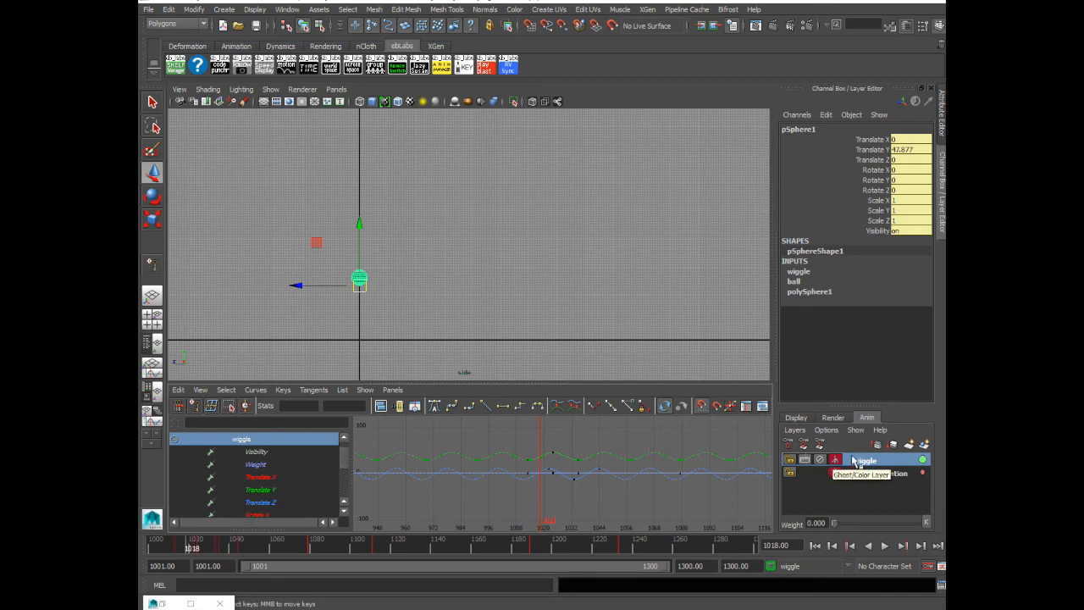
left_click(874, 474, "ctrl")
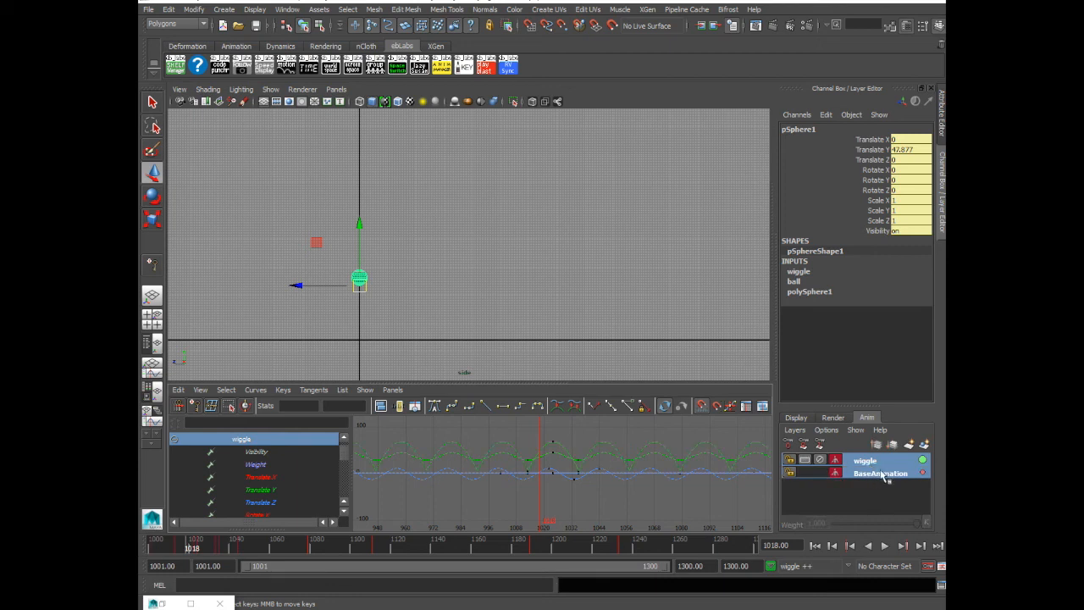
right_click(876, 476)
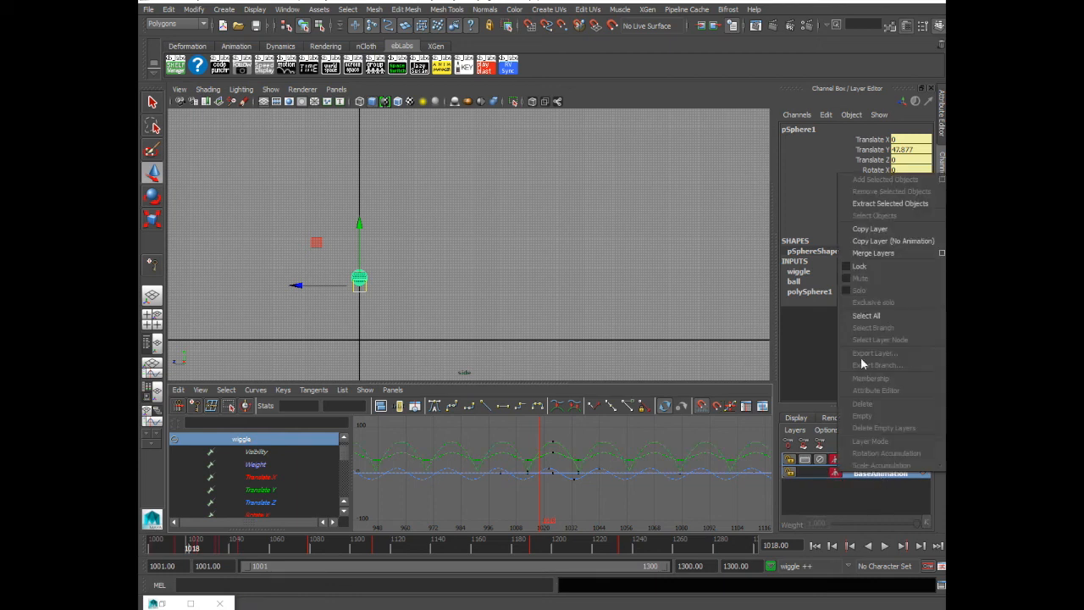
left_click(873, 251)
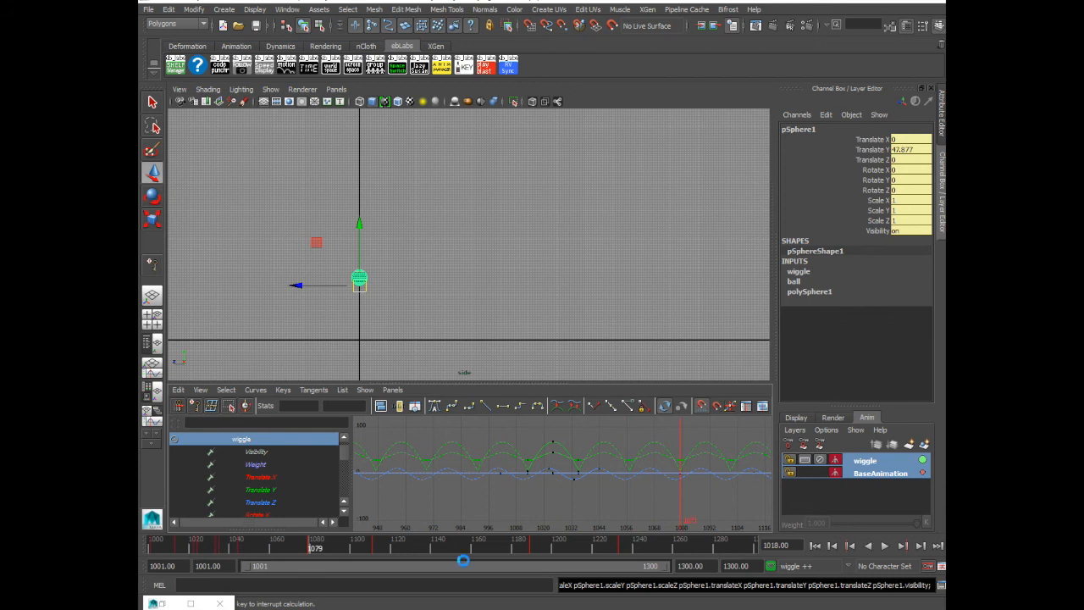
left_click_drag(334, 261, 379, 298)
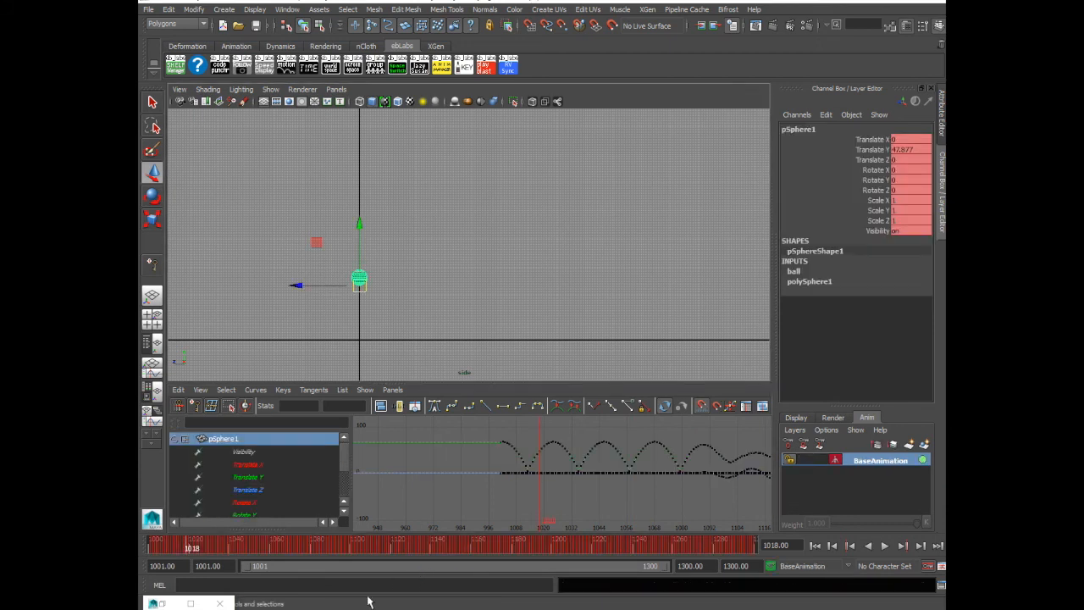
Examine the merged Translate X and Translate Z curves and scrub to frame 1102 to inspect the blend
left_click(245, 464)
key("f")
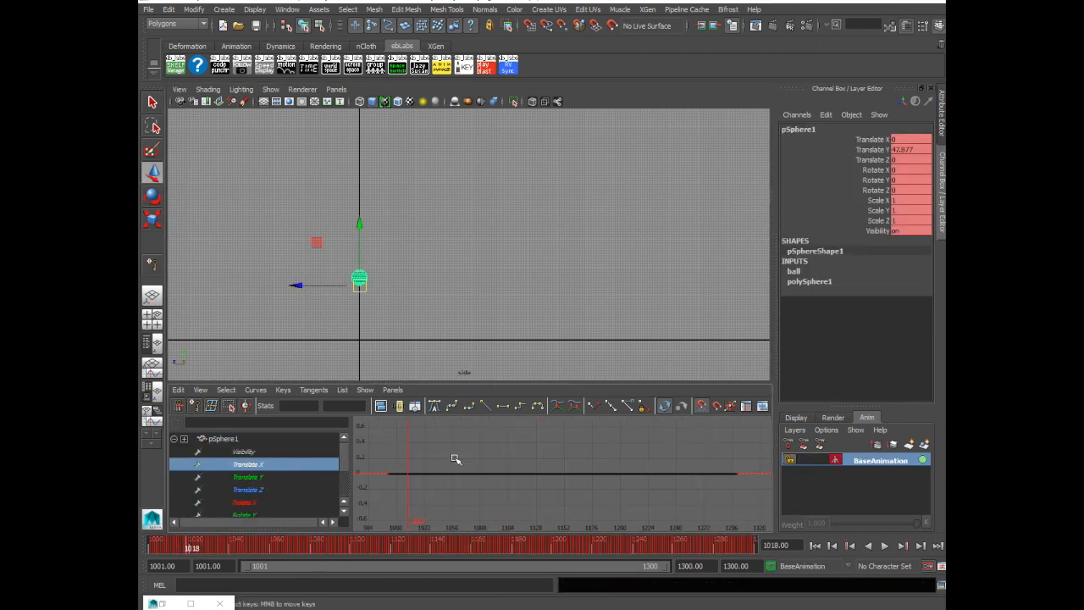
left_click(276, 489)
key("f")
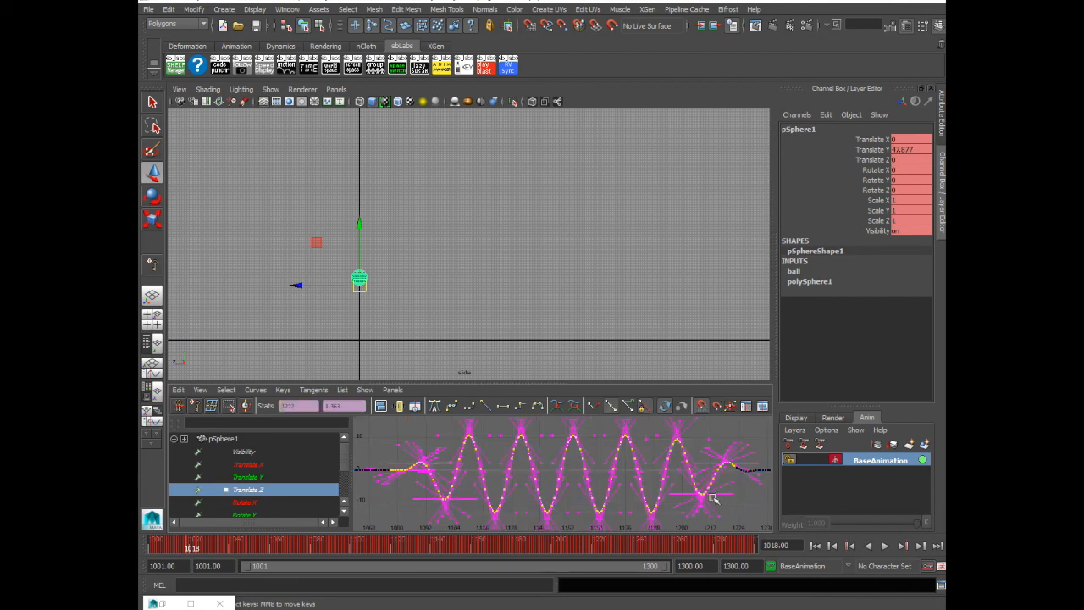
left_click_drag(193, 549, 360, 550)
left_click_drag(467, 455, 494, 488, "ctrl+alt")
right_click_drag(564, 503, 426, 446, "alt")
left_click_drag(417, 442, 549, 502)
key("f")
left_click(551, 451)
middle_click_drag(443, 466, 571, 479, "alt")
scroll(574, 483, "down", 5)
Delete the baked Translate Y keys between about frames 1102 and 1108, just after the dip
left_click(260, 477)
left_click_drag(487, 445, 581, 509)
key("f")
left_click(529, 512)
left_click_drag(454, 482, 528, 515)
key("f")
left_click(511, 505)
left_click_drag(495, 443, 642, 508)
key("Delete")
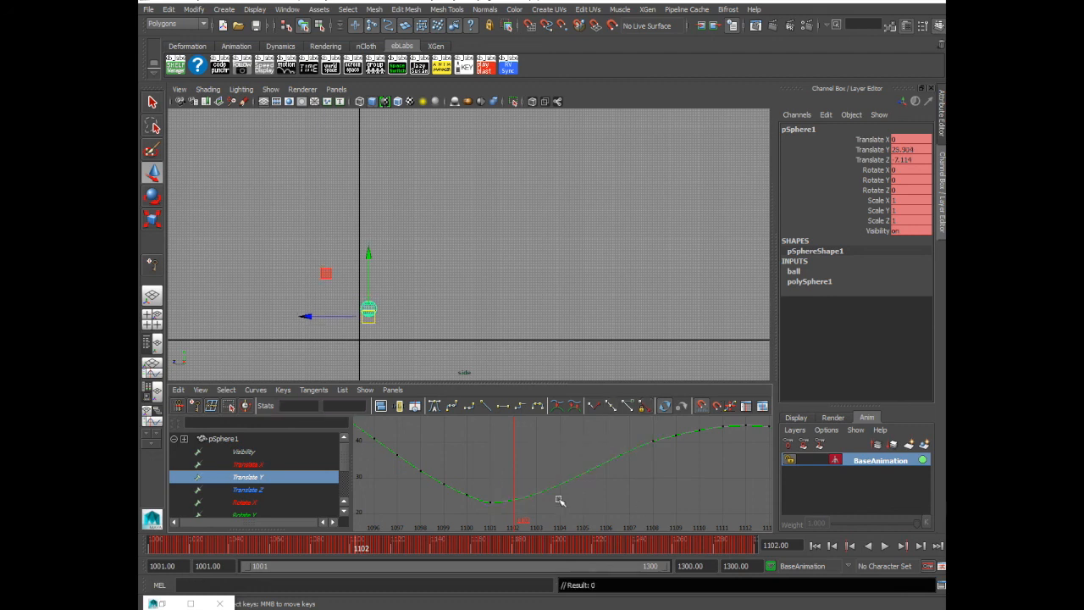
Nudge the Translate Y keys at the dip near frame 1102 and delete more baked keys around the blend
left_click_drag(477, 493, 516, 519)
middle_click_drag(496, 472, 502, 464)
left_click(623, 489)
scroll(659, 494, "down", 2)
middle_click_drag(659, 495, 563, 512, "alt")
left_click_drag(552, 449, 601, 492)
key("Delete")
Flatten the tangents of the selected Translate Y keys and fine-tune the key positions around the first blend
left_click_drag(582, 433, 620, 462)
left_click(504, 406)
left_click_drag(528, 451, 549, 476)
left_click_drag(552, 448, 575, 481)
middle_click_drag(602, 480, 604, 476)
left_click(631, 490)
Clear the baked Translate Y keys in the second blend, about frames 1213 to 1220, and check the whole curve
scroll(648, 488, "down", 1)
middle_click_drag(724, 495, 390, 499, "alt")
scroll(658, 478, "down", 4)
middle_click_drag(662, 453, 519, 463, "alt")
left_click_drag(664, 459, 742, 526)
key("f")
left_click(461, 498)
key("a")
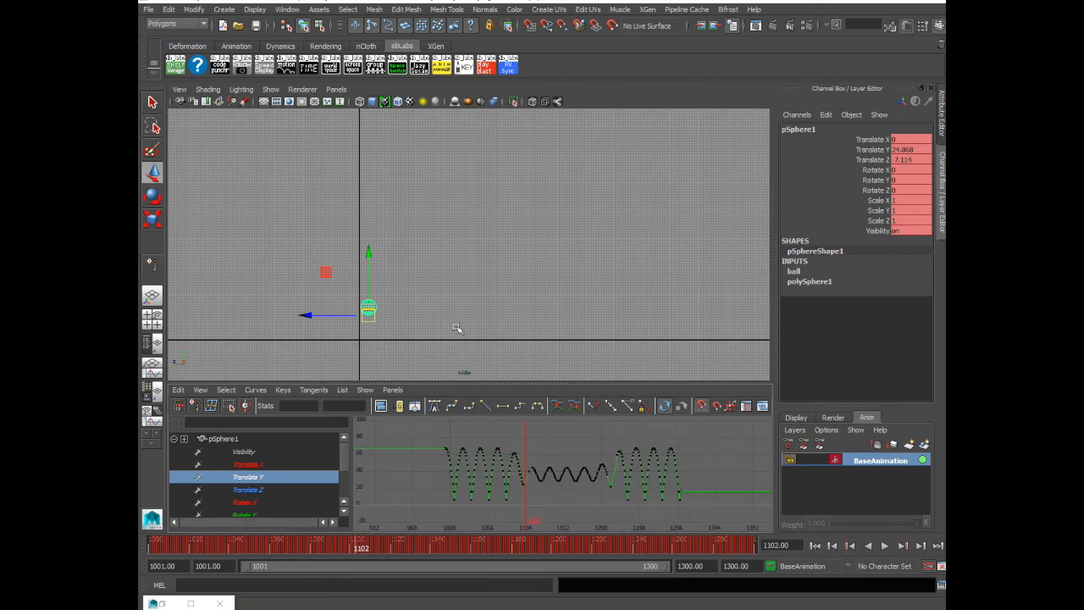
Scrub through the merged animation, inspect the second blend on the curve and play it from frame 1001
key("q")
left_click_drag(206, 550, 722, 540)
left_click_drag(603, 432, 696, 513)
key("f")
left_click(641, 501)
left_click_drag(393, 548, 151, 542)
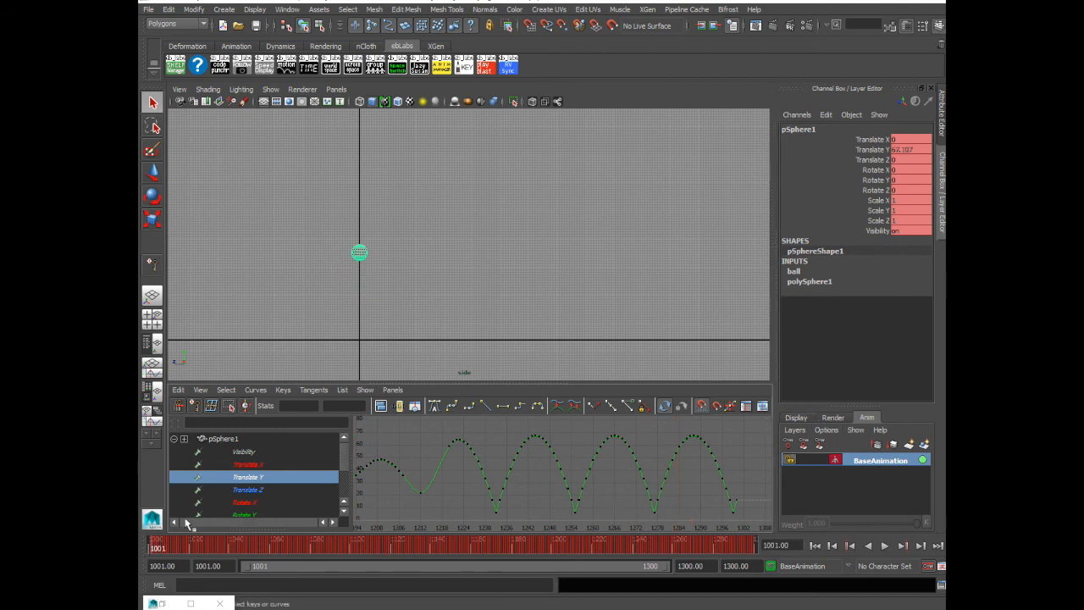
left_click_drag(175, 552, 145, 532)
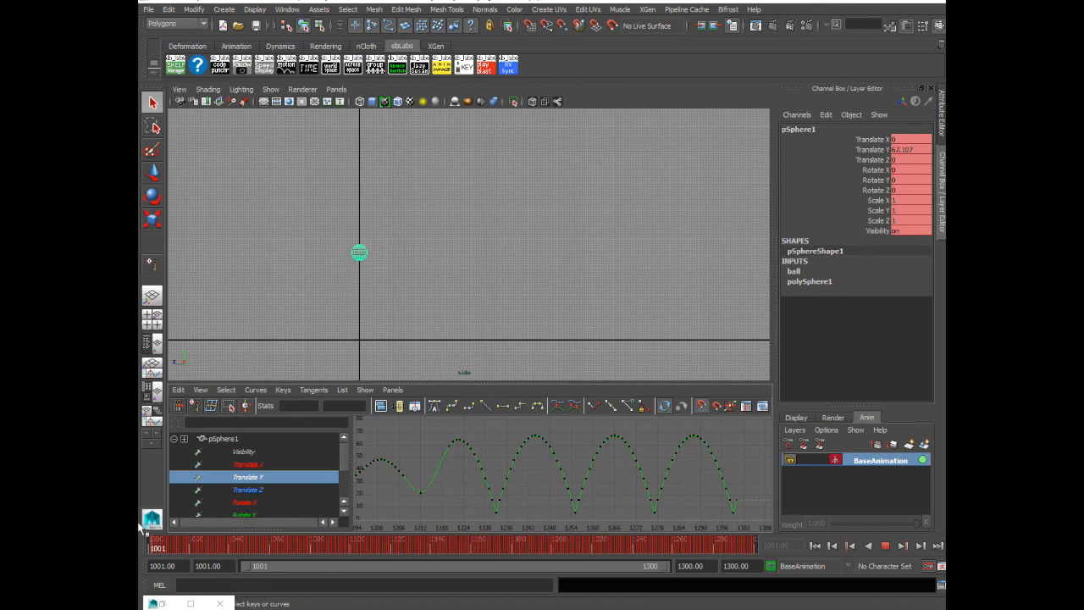